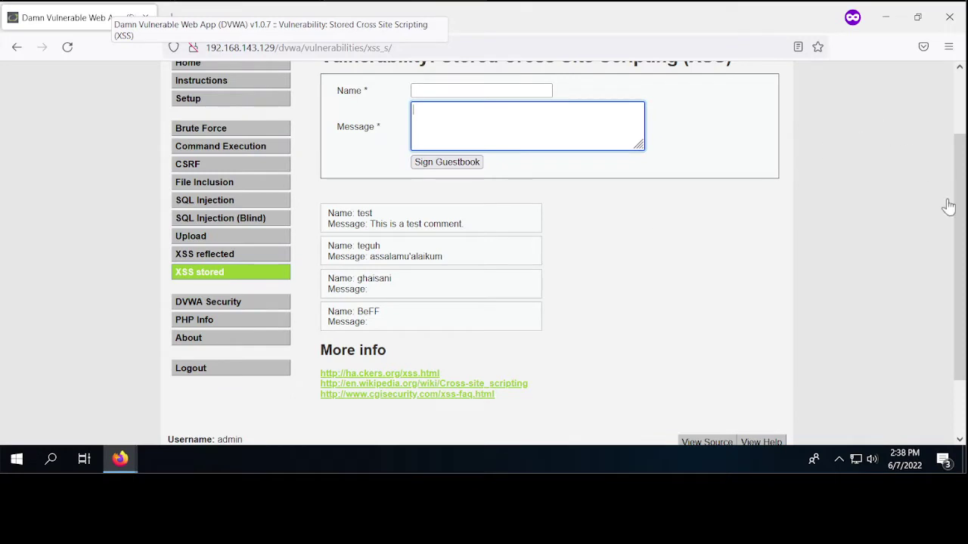
Scroll the DVWA Stored XSS guestbook page back to the top
left_click_drag(960, 214, 964, 136)
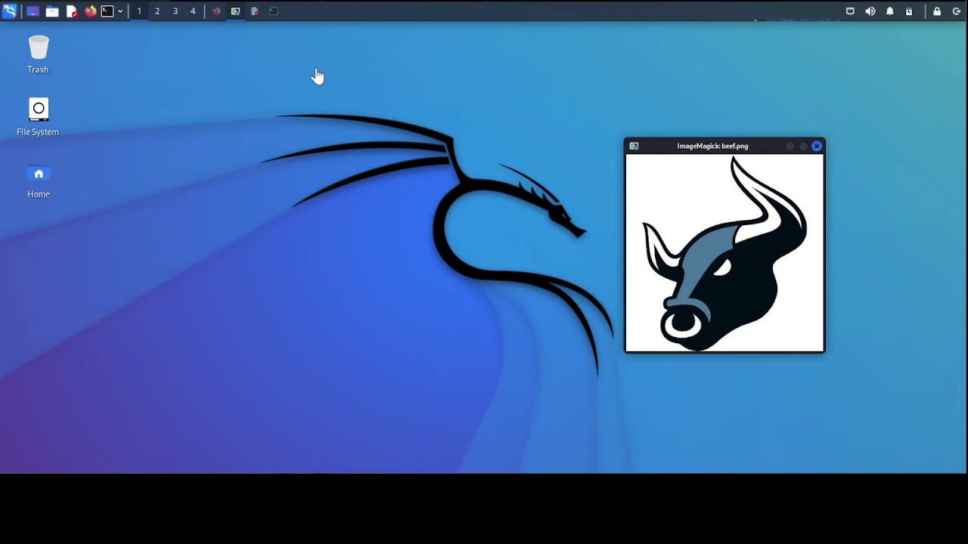
Compare the hooked browsers 192.168.143.128 and 192.168.143.130, ending on the Windows browser's details
left_click(217, 12)
mouse_move(127, 156)
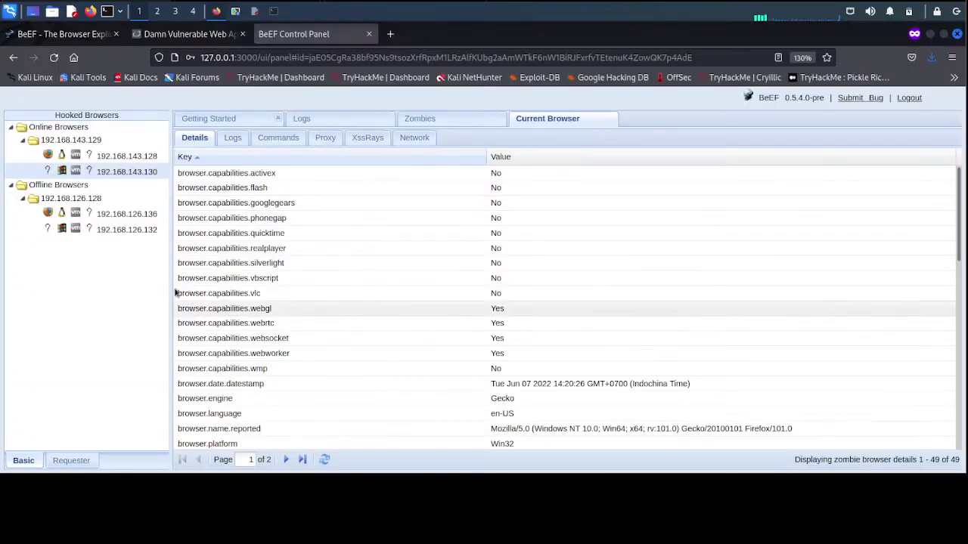
left_click(99, 158)
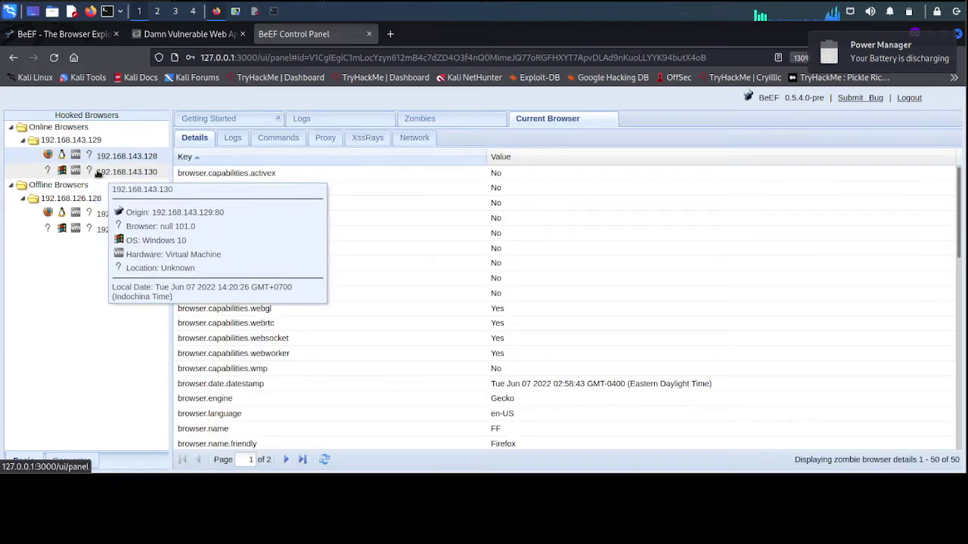
left_click(102, 171)
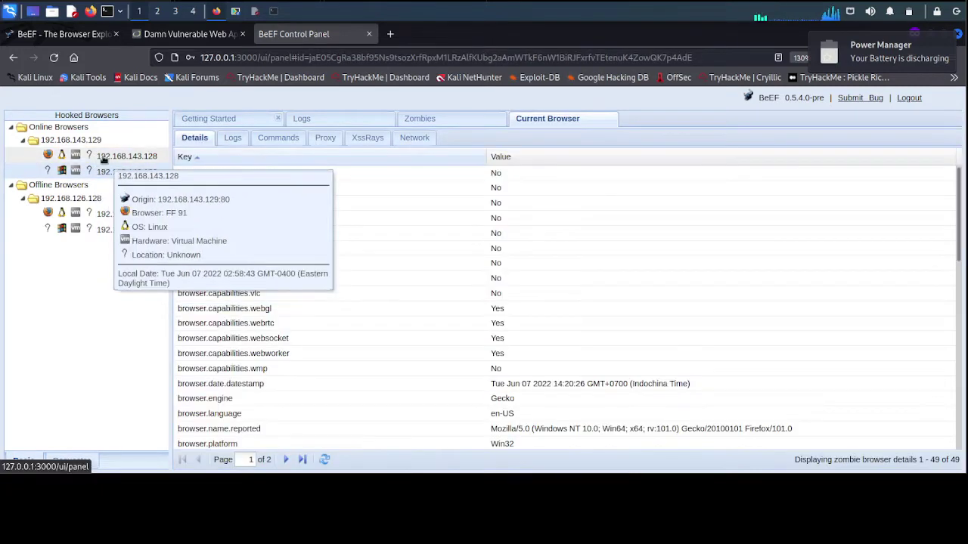
left_click(67, 155)
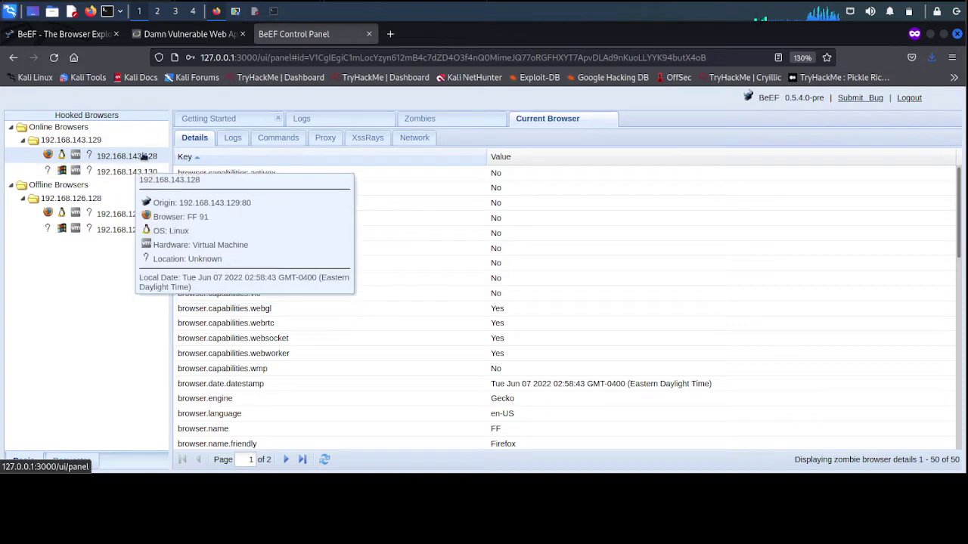
left_click(106, 171)
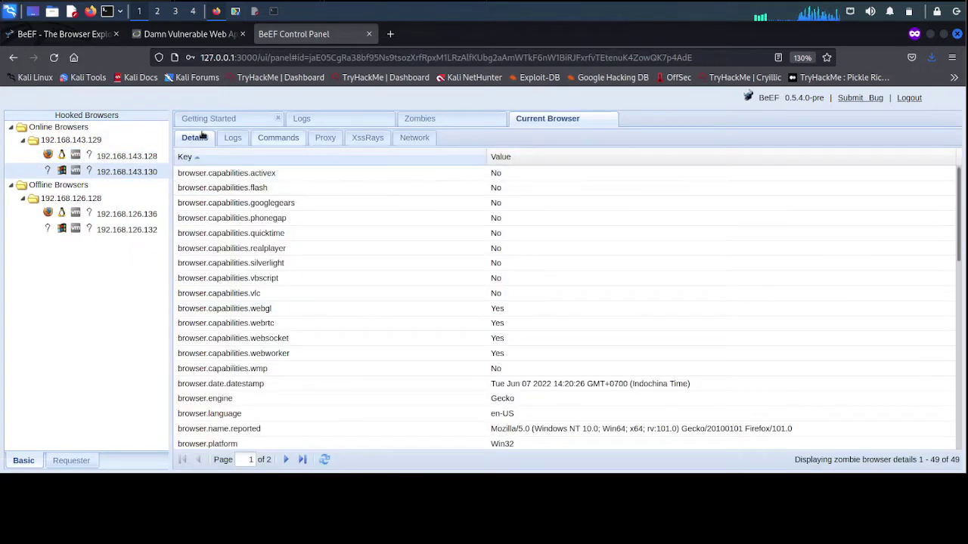
scroll(509, 262, "down", 5)
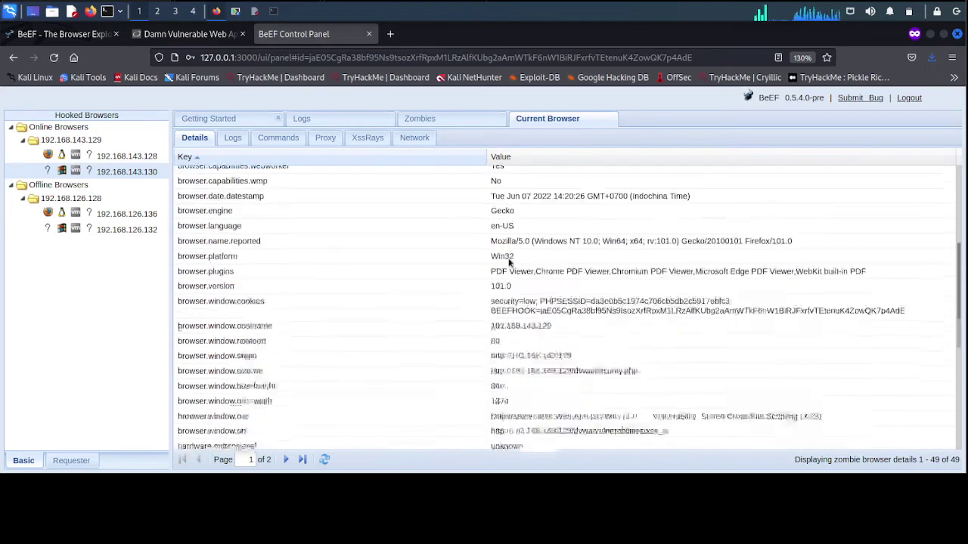
scroll(508, 262, "down", 5)
scroll(509, 262, "down", 1)
scroll(509, 262, "up", 10)
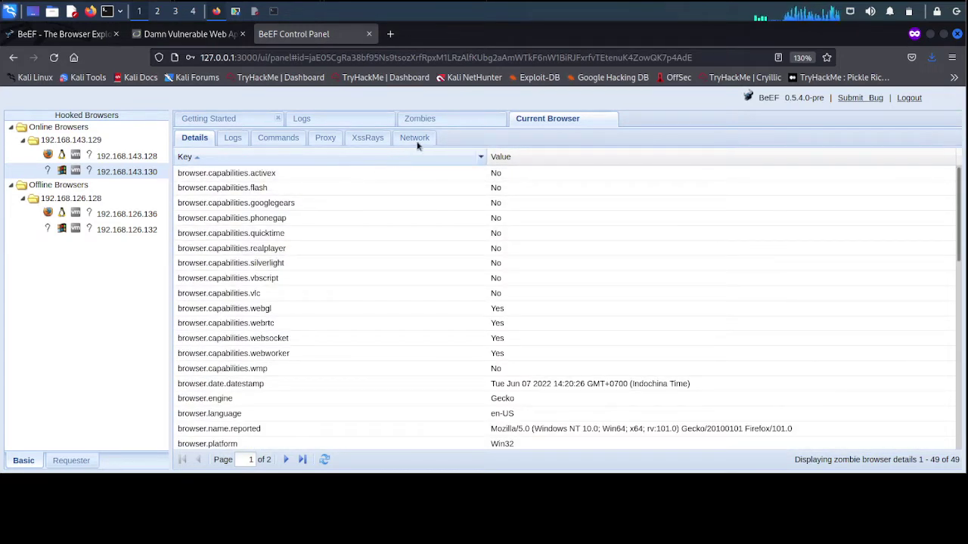
Review the Zombies, Logs and Getting Started tabs, then return to the browser's details
left_click(435, 119)
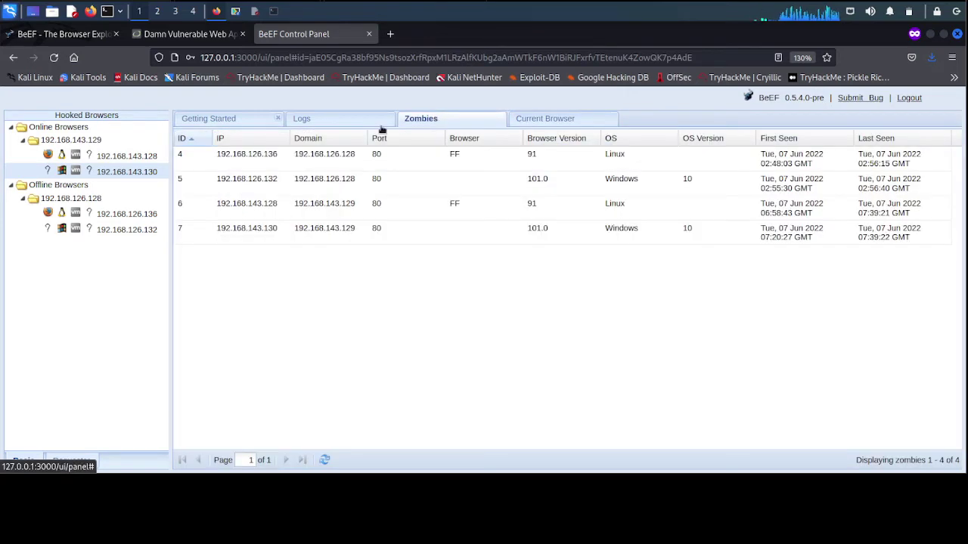
left_click(346, 123)
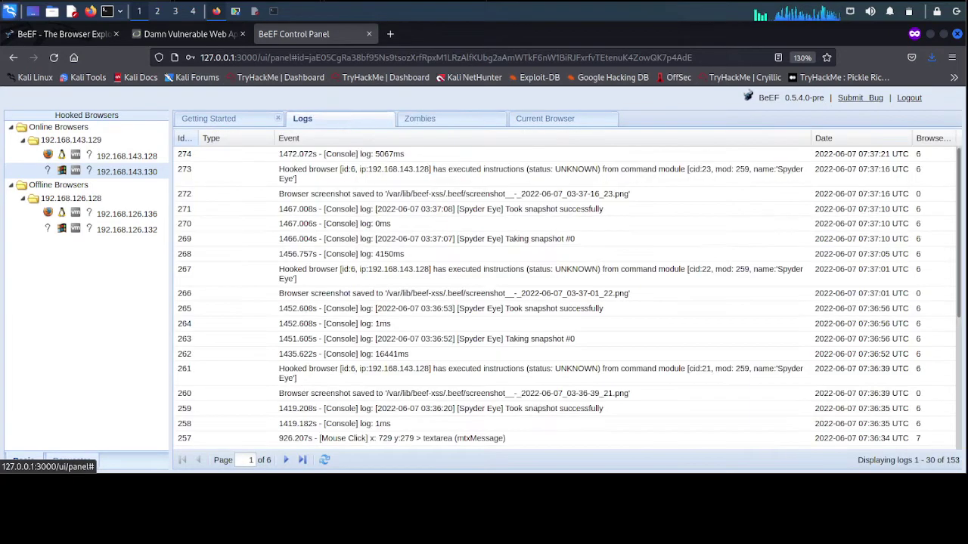
left_click(253, 123)
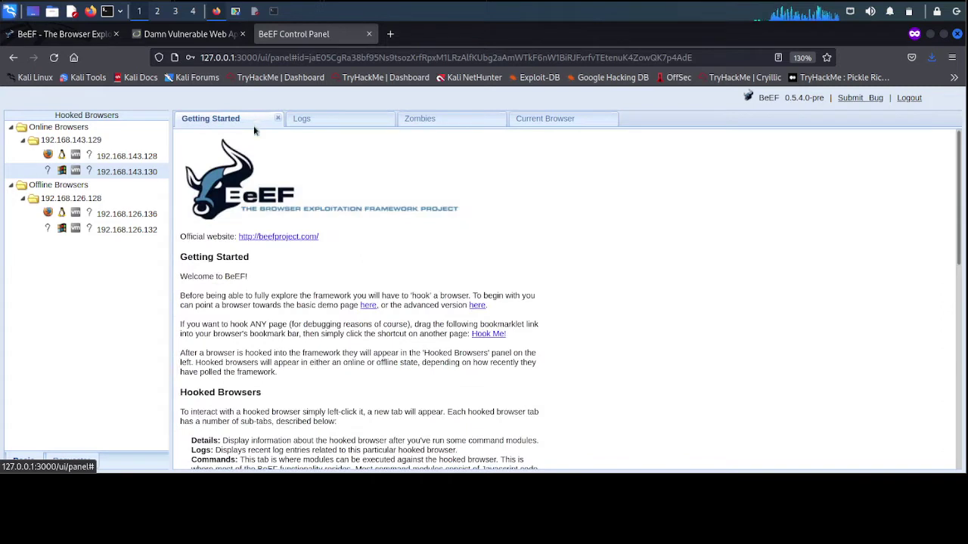
mouse_move(126, 171)
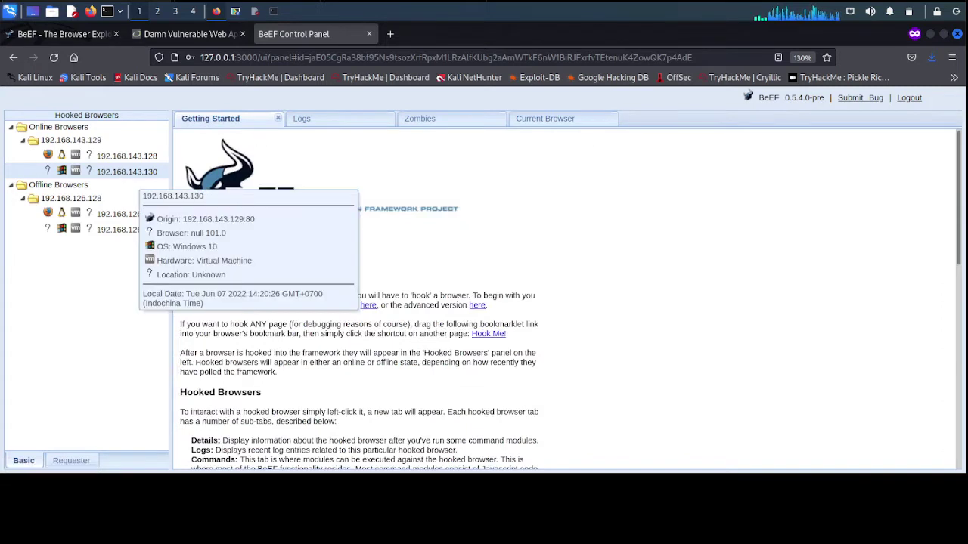
left_click(557, 118)
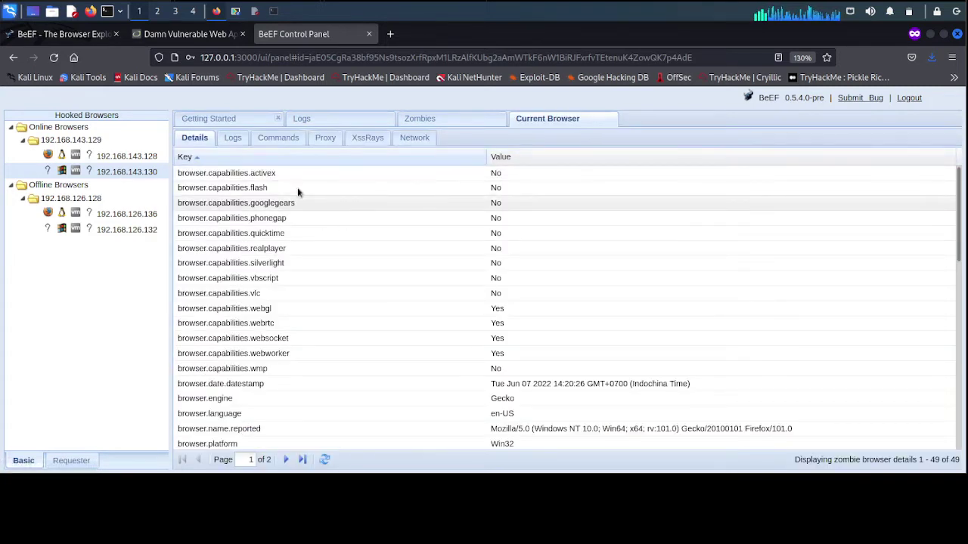
Read 192.168.143.130's log entries and open its Commands module tree
left_click(232, 142)
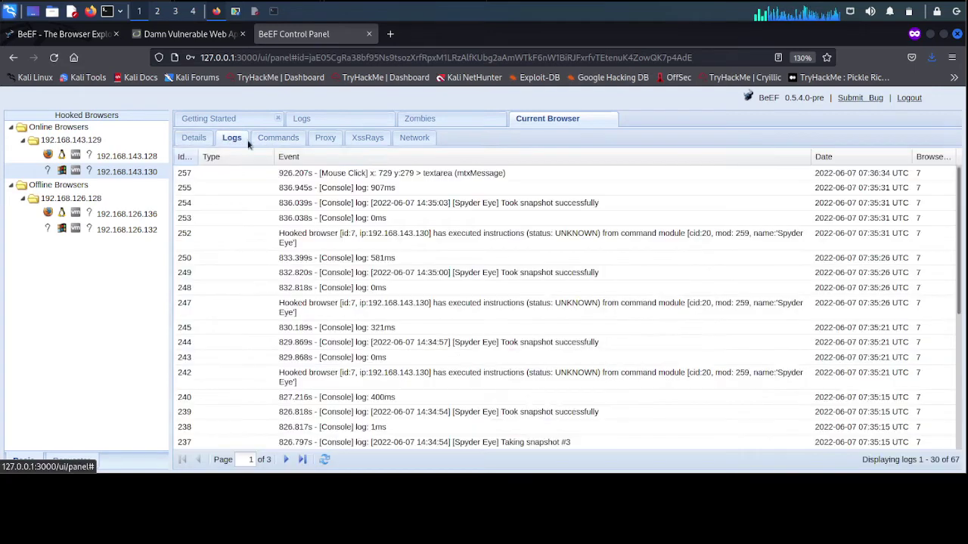
scroll(370, 276, "down", 5)
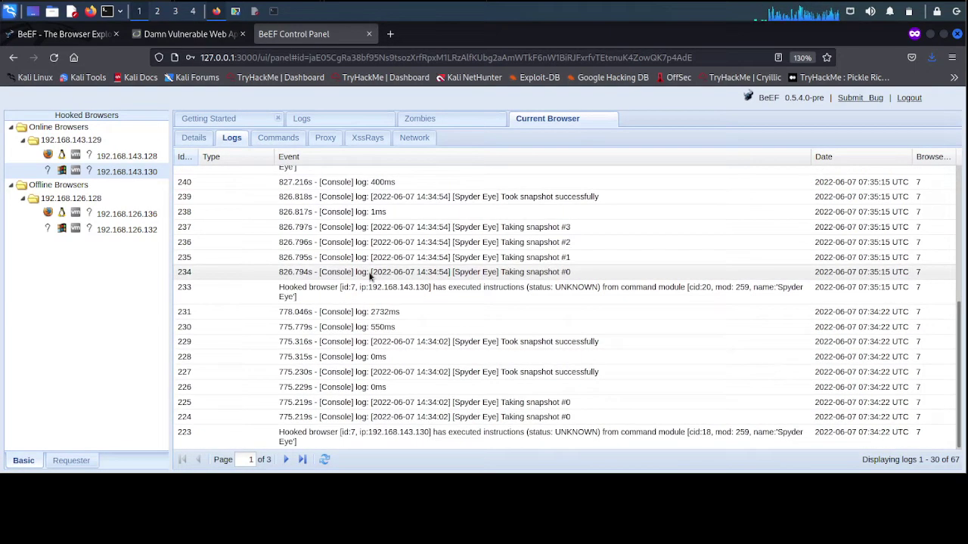
scroll(370, 276, "up", 2)
scroll(371, 276, "up", 3)
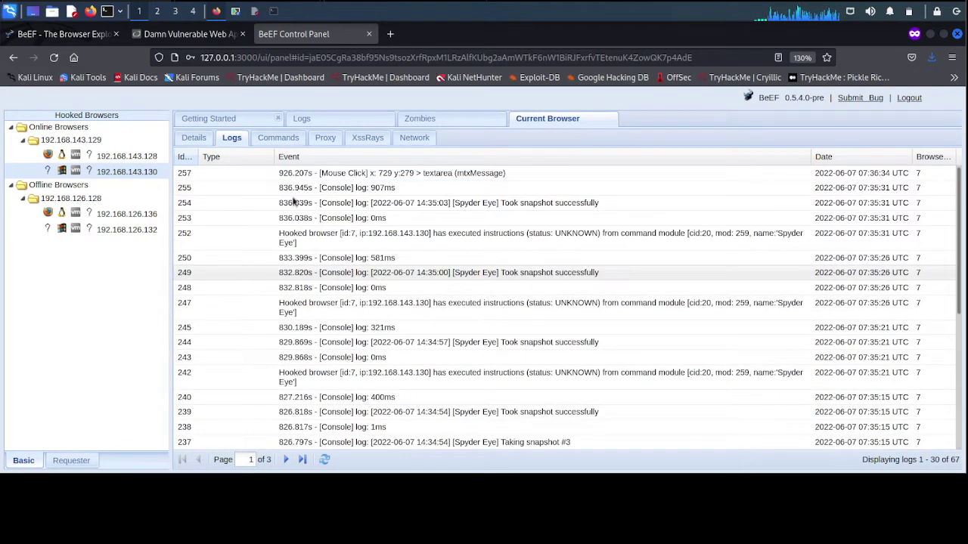
left_click(279, 138)
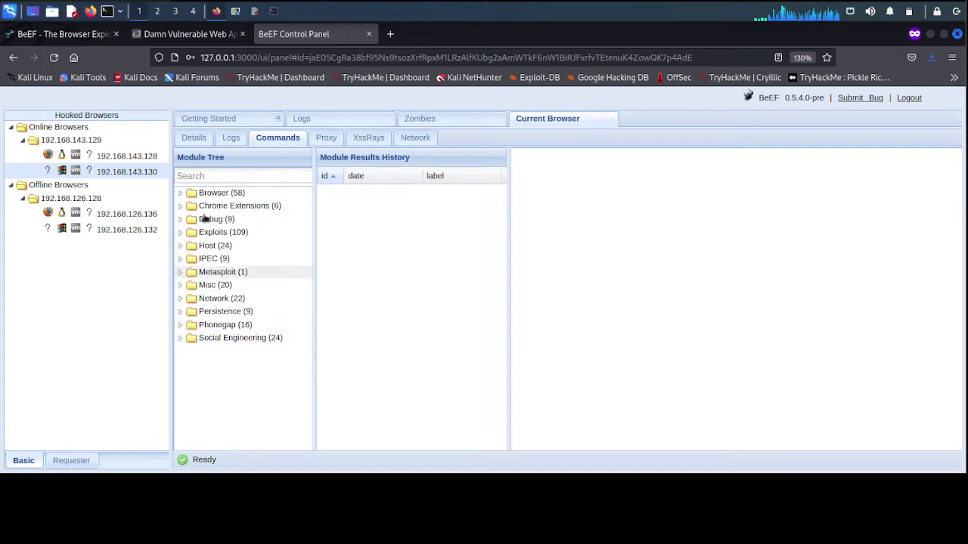
Expand the Browser module category, scroll through its modules, and collapse it
left_click(179, 193)
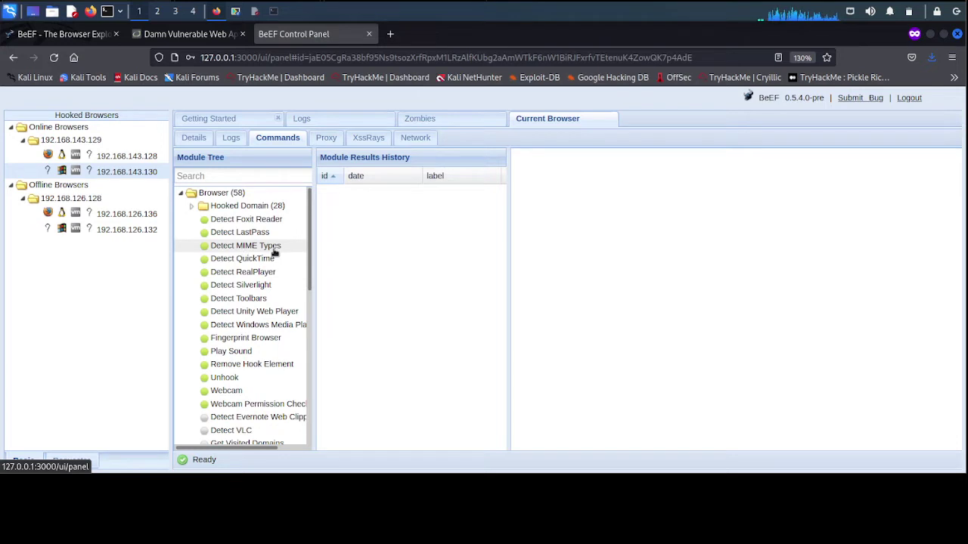
scroll(273, 252, "down", 4)
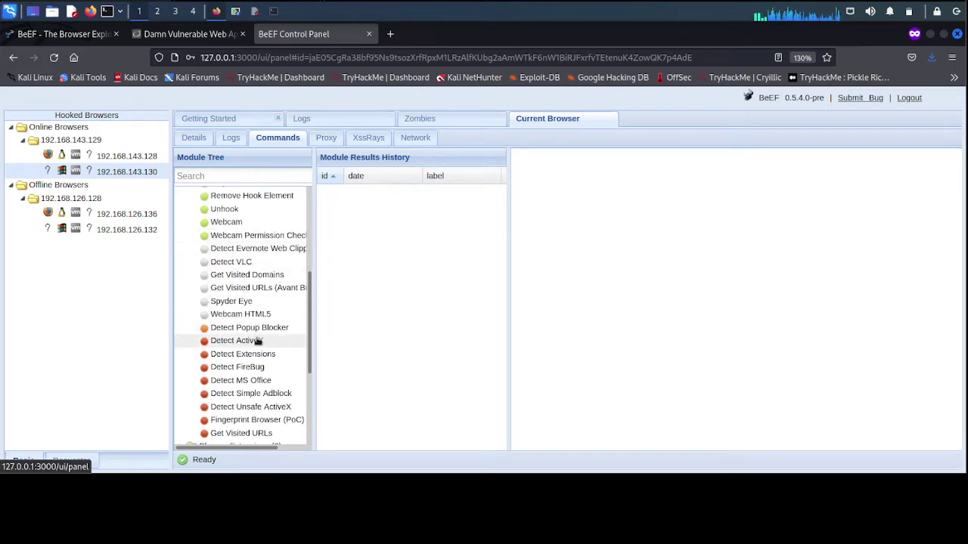
scroll(255, 340, "down", 2)
scroll(219, 302, "up", 6)
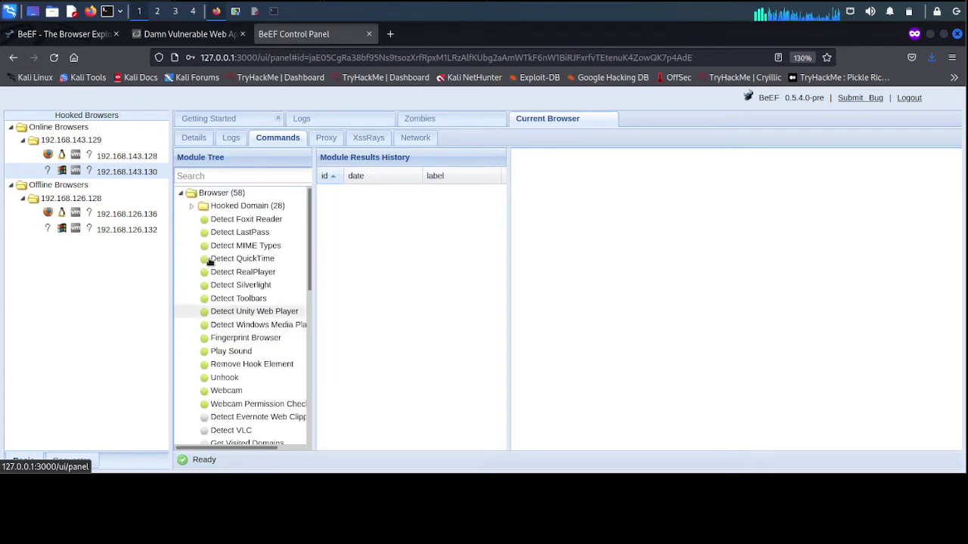
left_click(180, 194)
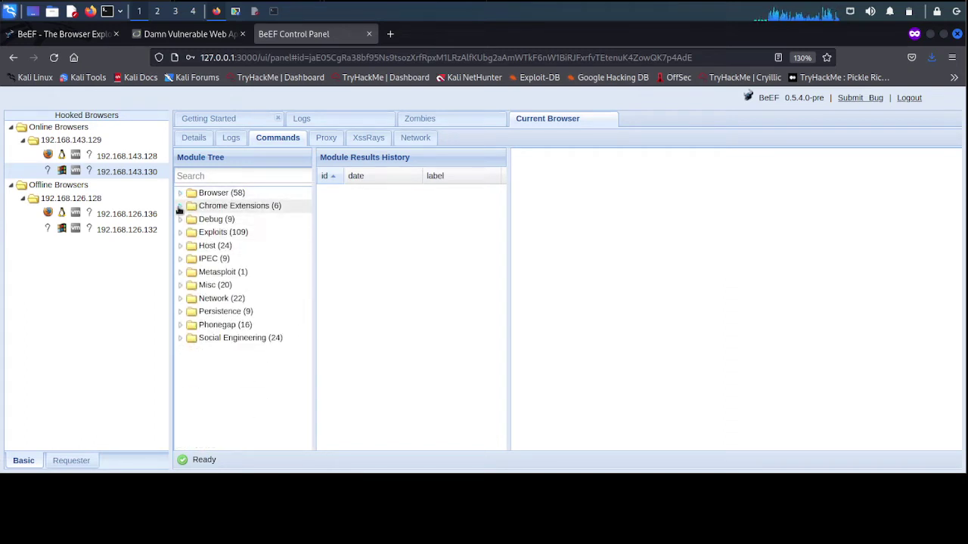
Peek into Chrome Extensions and Debug, then expand the Exploits category
left_click(180, 207)
left_click(180, 207)
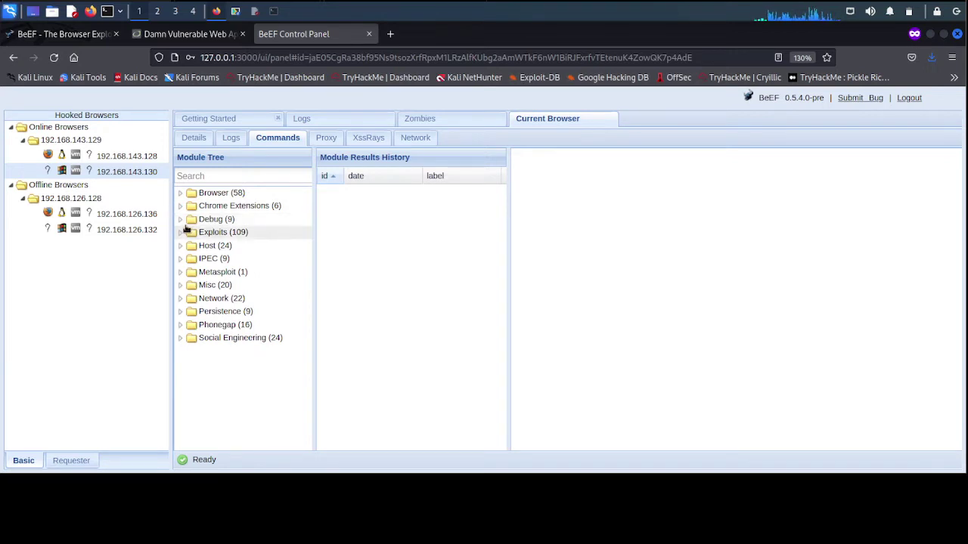
left_click(179, 220)
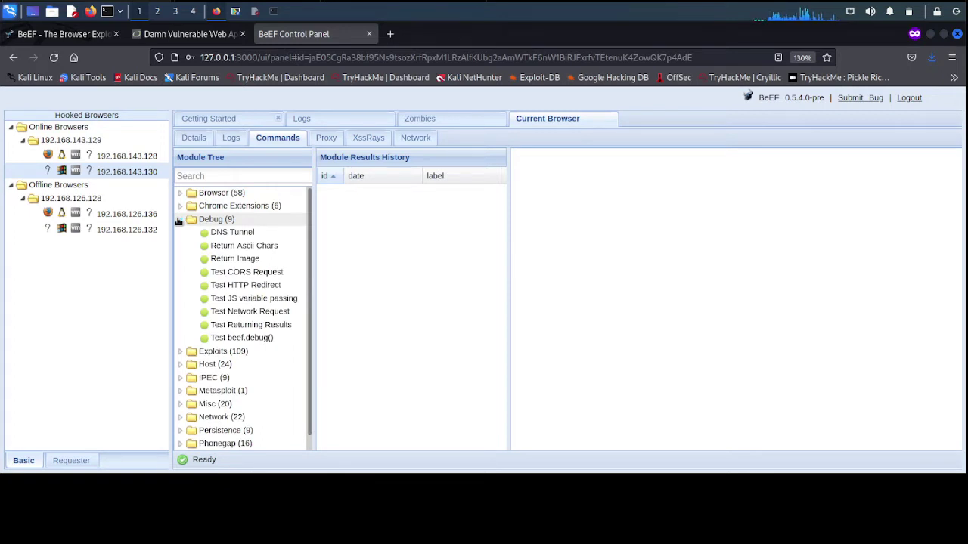
left_click(179, 220)
left_click(179, 233)
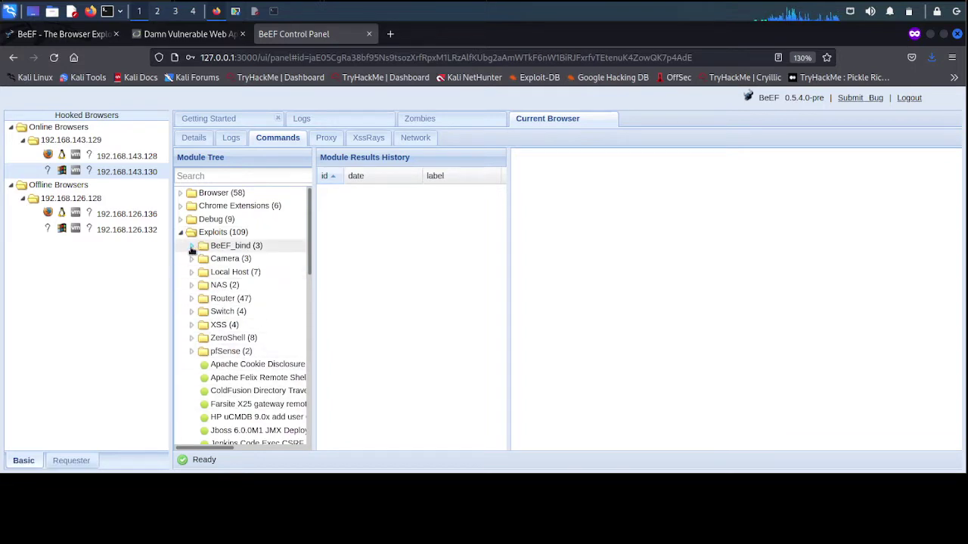
Expand the BeEF_bind exploits subfolder, scroll through Exploits, then collapse Exploits
left_click(192, 247)
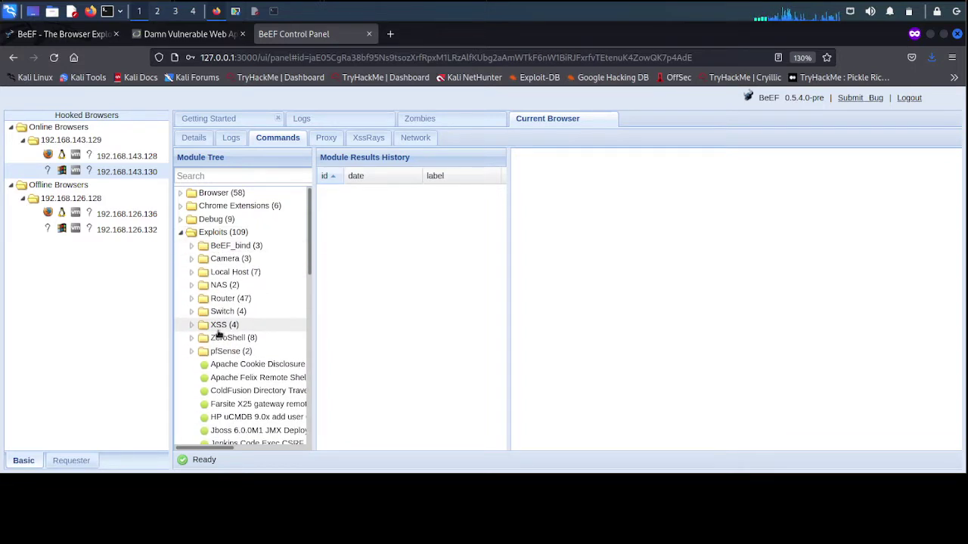
scroll(217, 335, "down", 5)
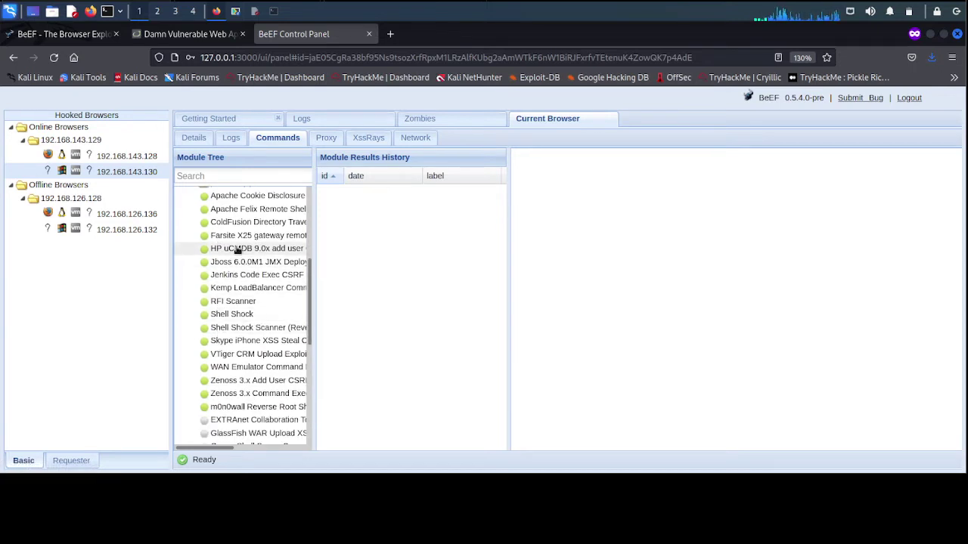
scroll(236, 259, "down", 3)
scroll(235, 257, "down", 3)
scroll(236, 250, "down", 2)
scroll(238, 252, "up", 7)
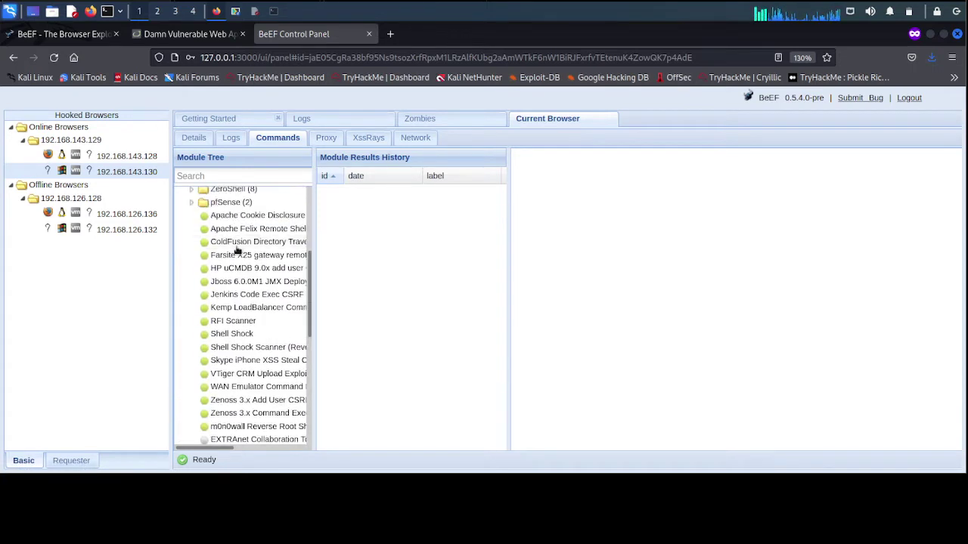
scroll(237, 252, "up", 4)
scroll(227, 302, "up", 1)
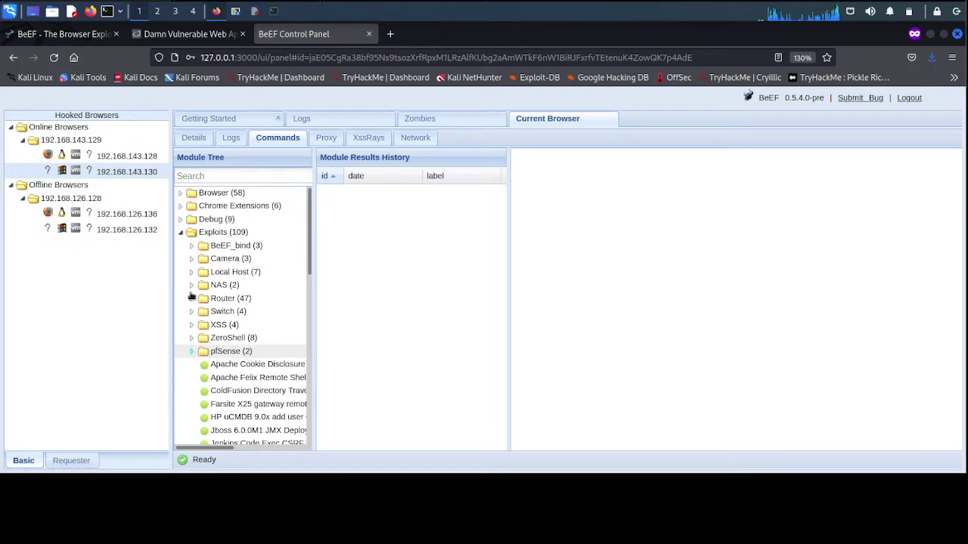
left_click(180, 233)
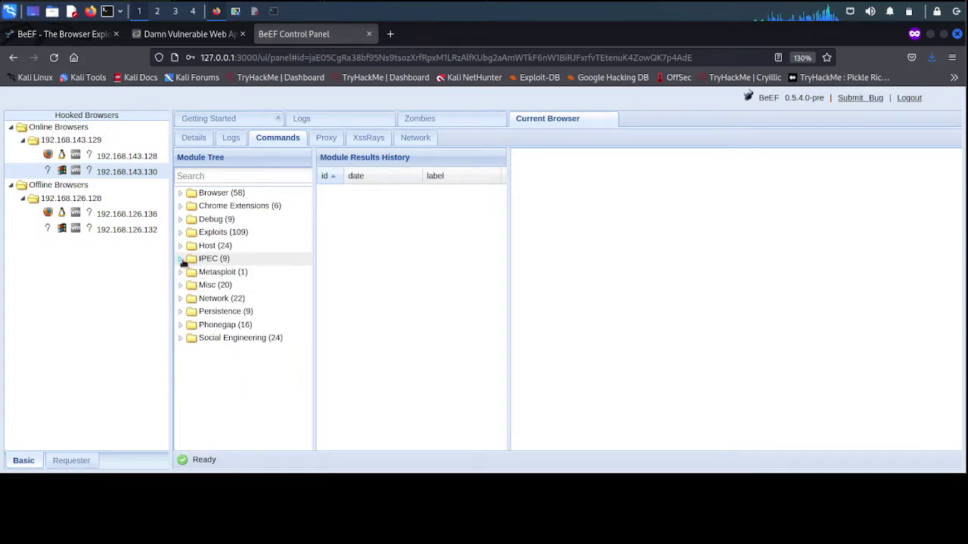
Expand and collapse the IPEC, Metasploit, Misc and Network categories in turn
left_click(180, 259)
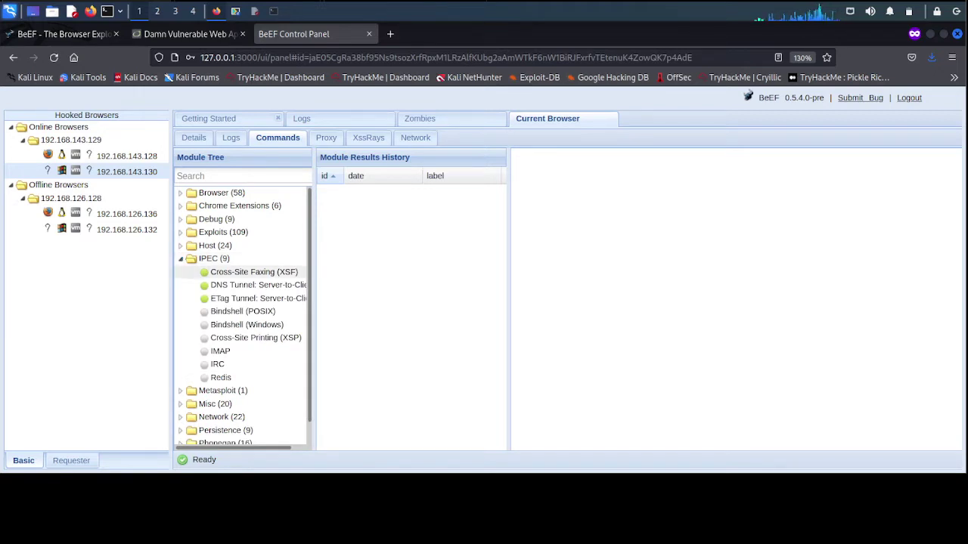
left_click(180, 259)
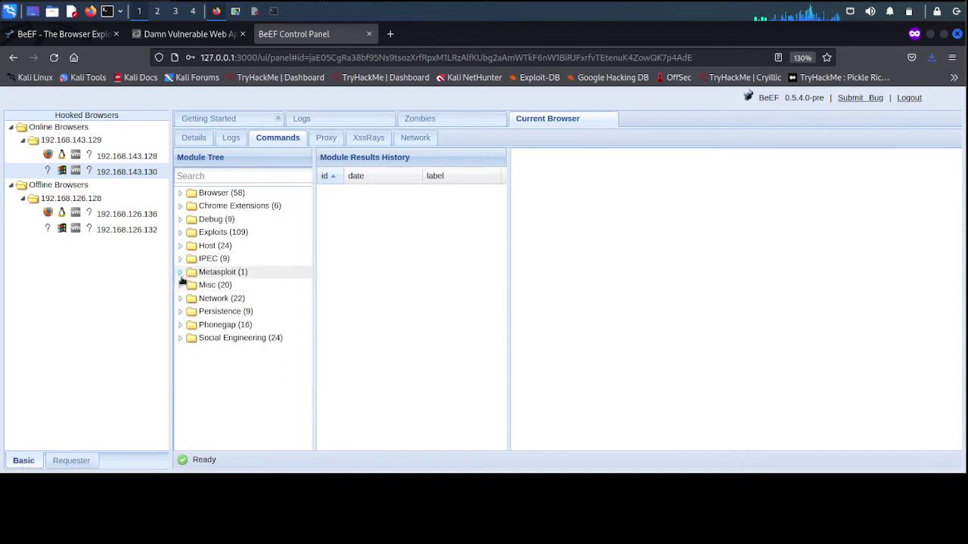
left_click(181, 272)
left_click(180, 274)
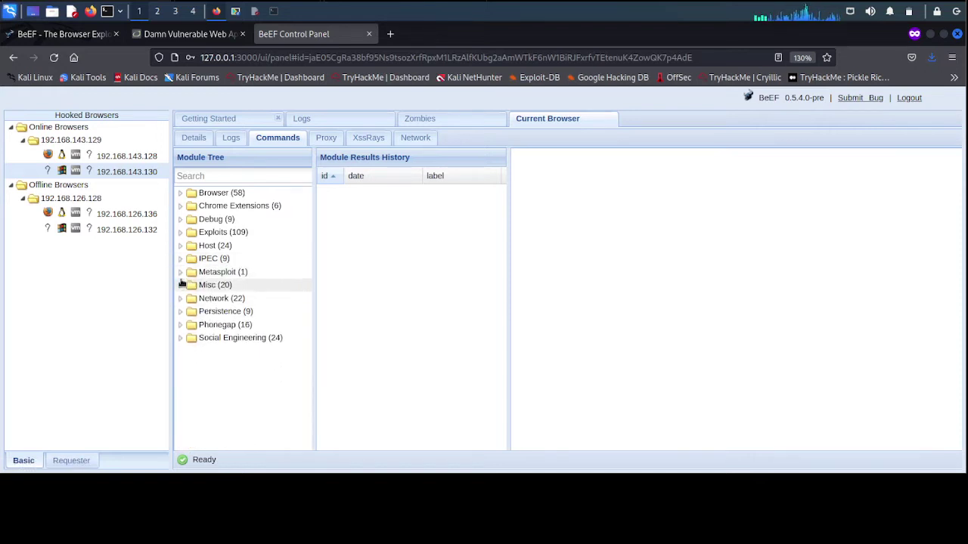
left_click(181, 285)
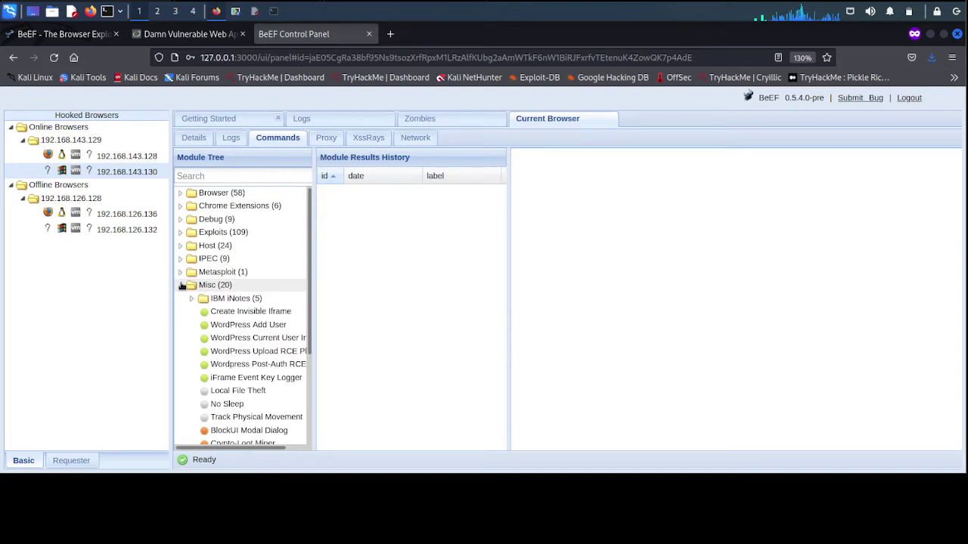
left_click(182, 285)
left_click(181, 299)
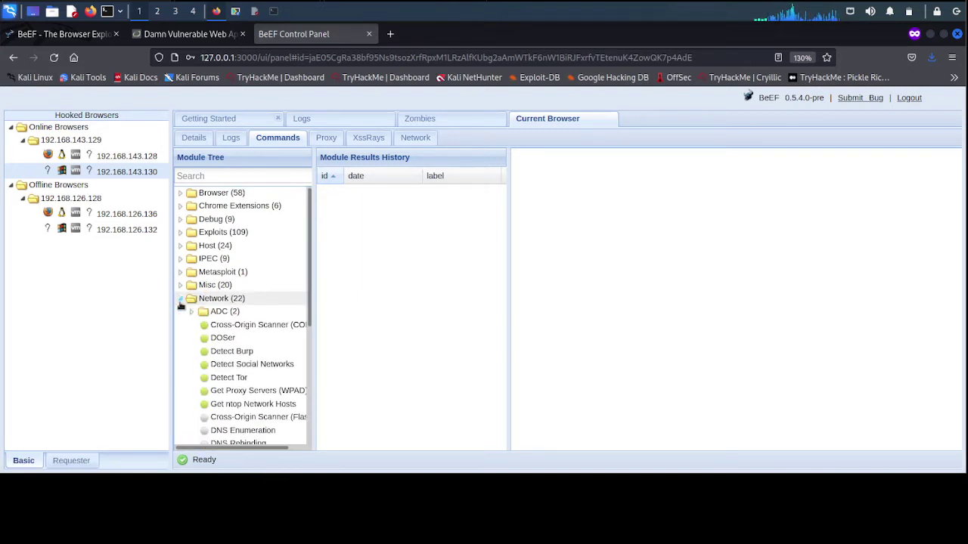
left_click(181, 300)
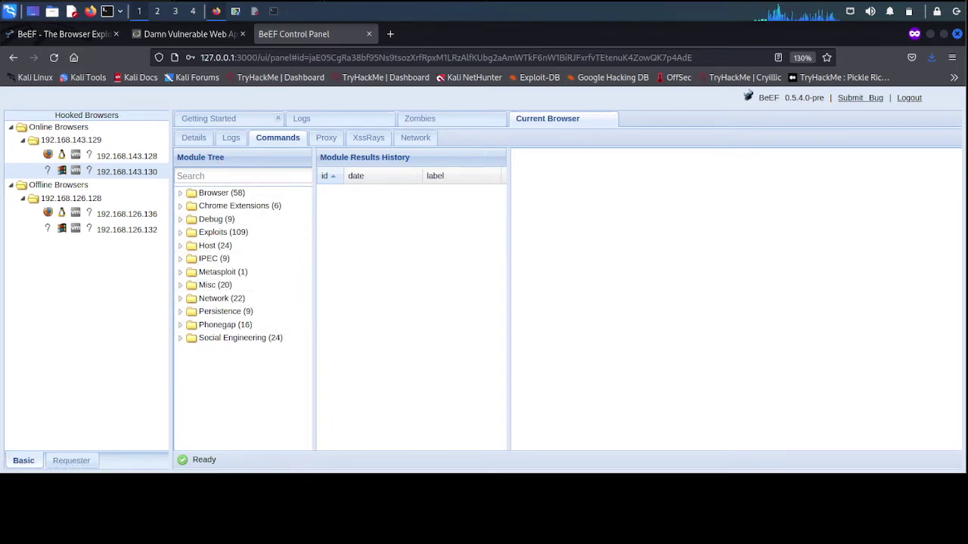
left_click(224, 173)
type("redirect")
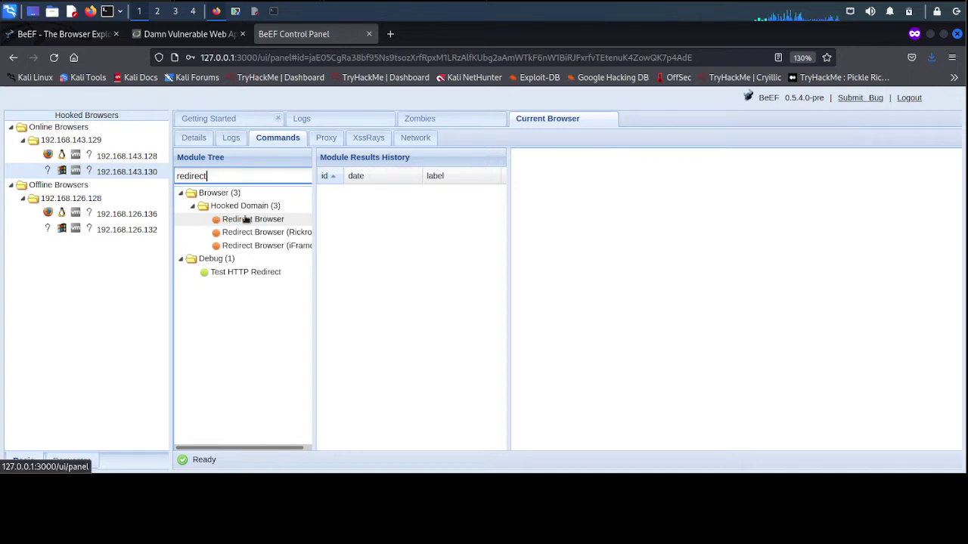
left_click(246, 218)
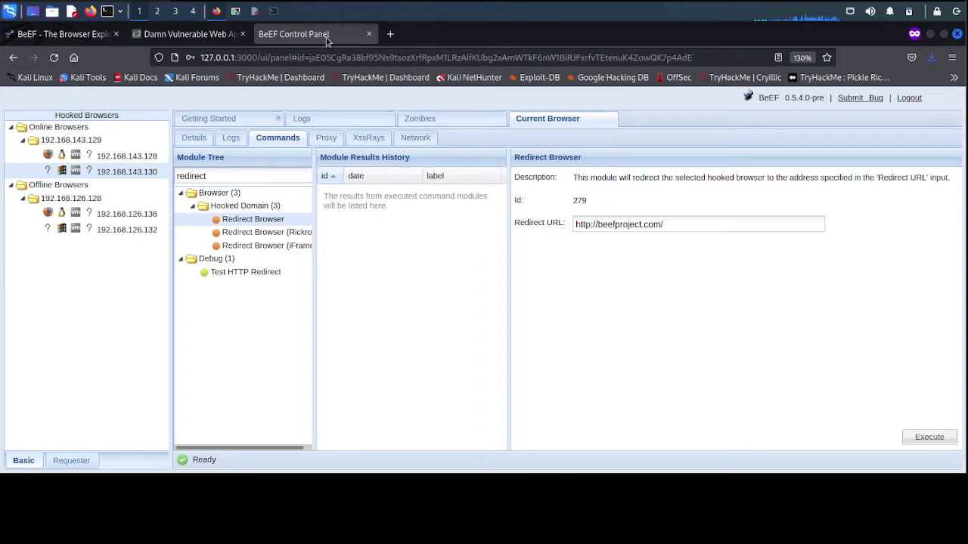
left_click(674, 226)
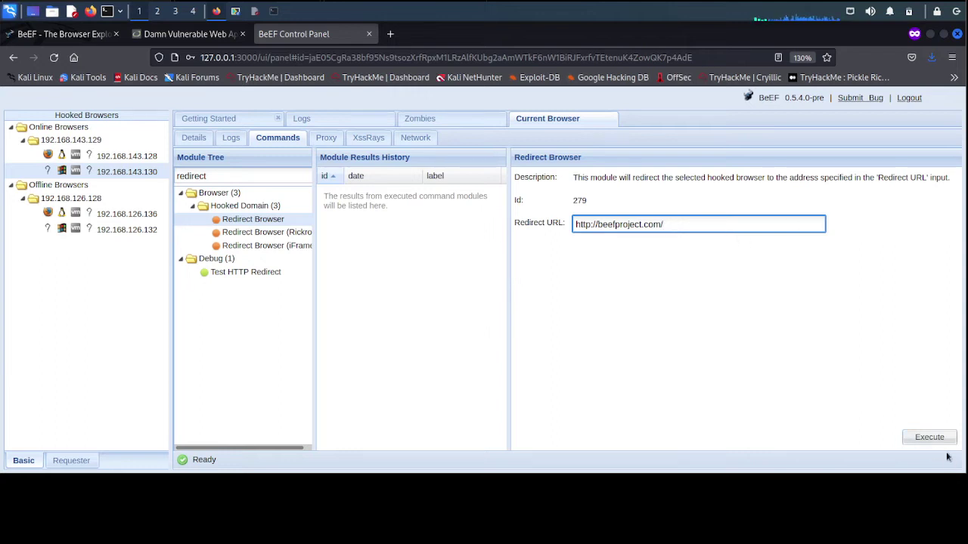
left_click(927, 438)
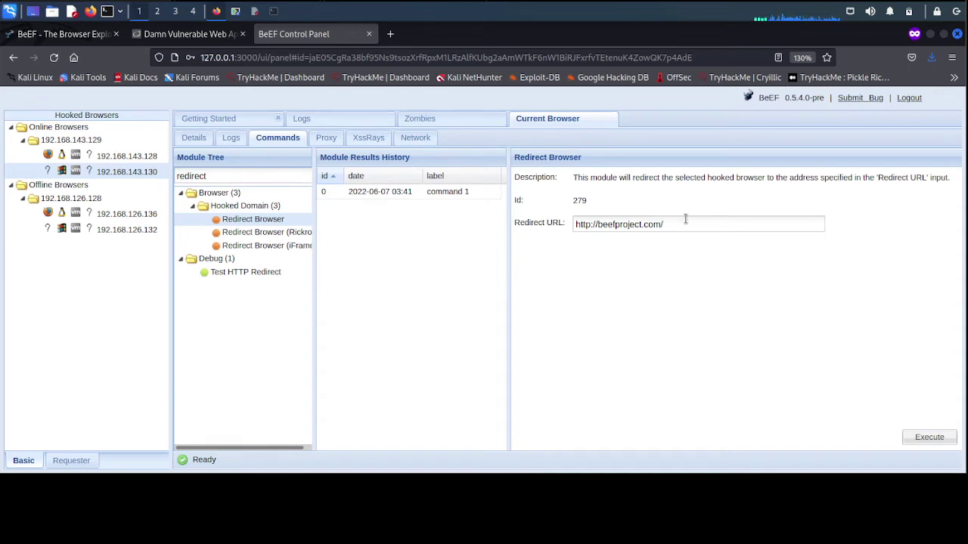
left_click(930, 438)
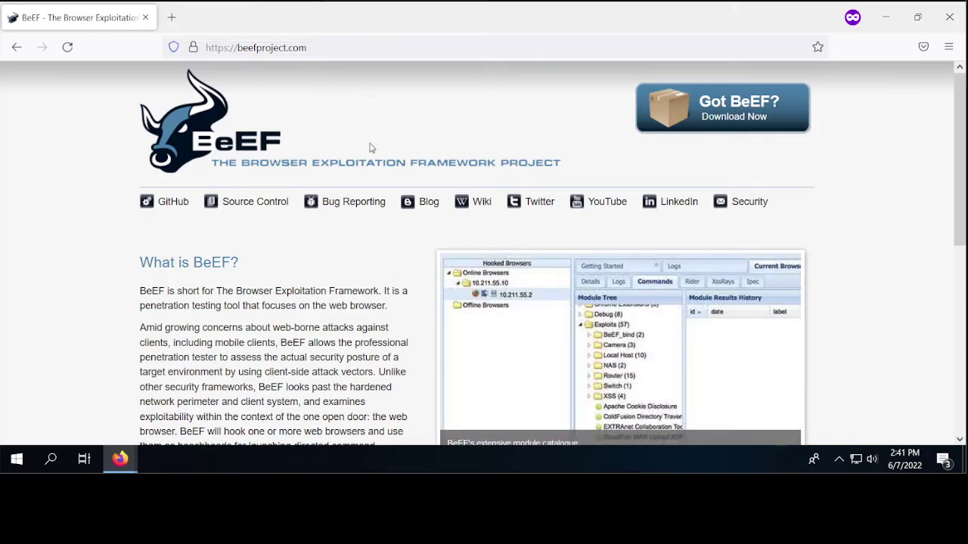
Scroll through beefproject.com in the victim's Firefox, then go back a page
scroll(371, 148, "down", 2)
scroll(370, 147, "down", 3)
scroll(370, 147, "up", 5)
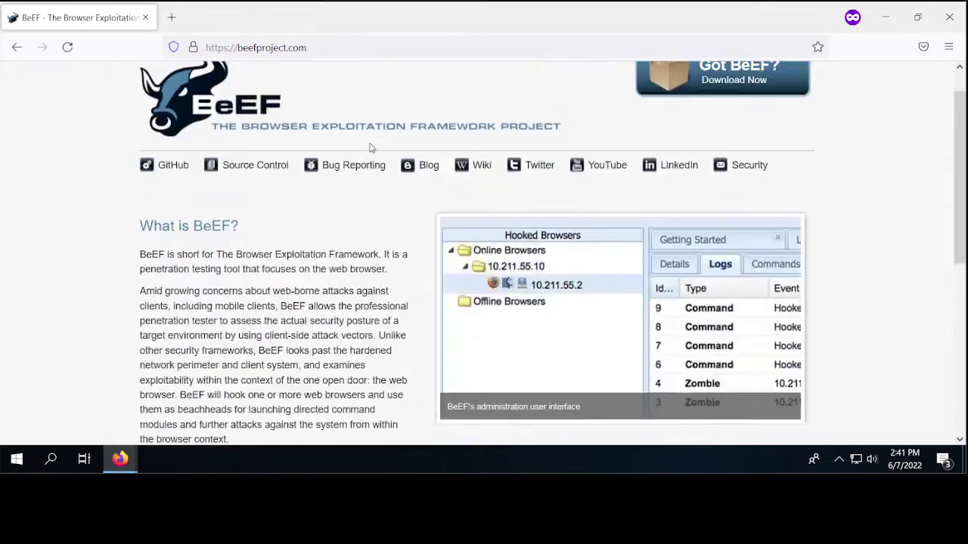
scroll(370, 147, "up", 1)
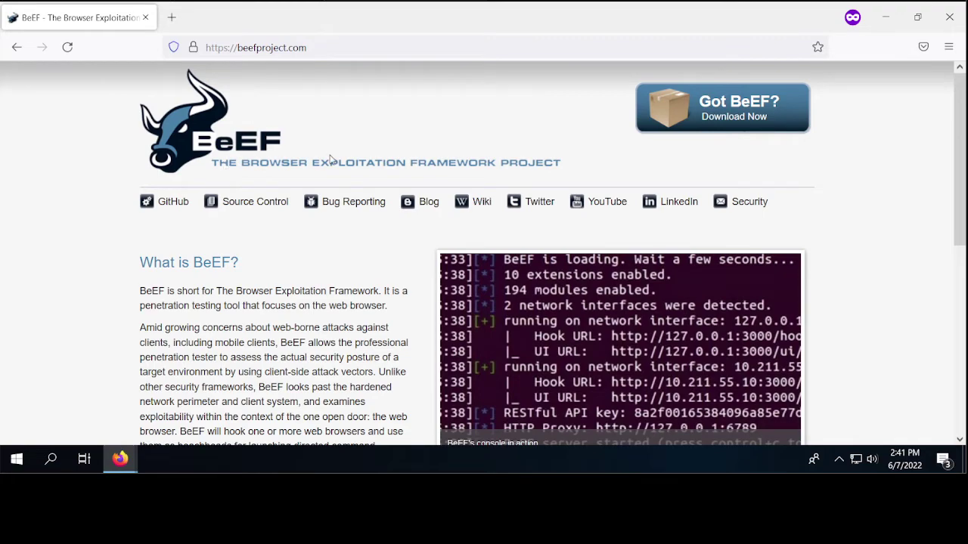
scroll(330, 159, "down", 5)
scroll(312, 121, "up", 5)
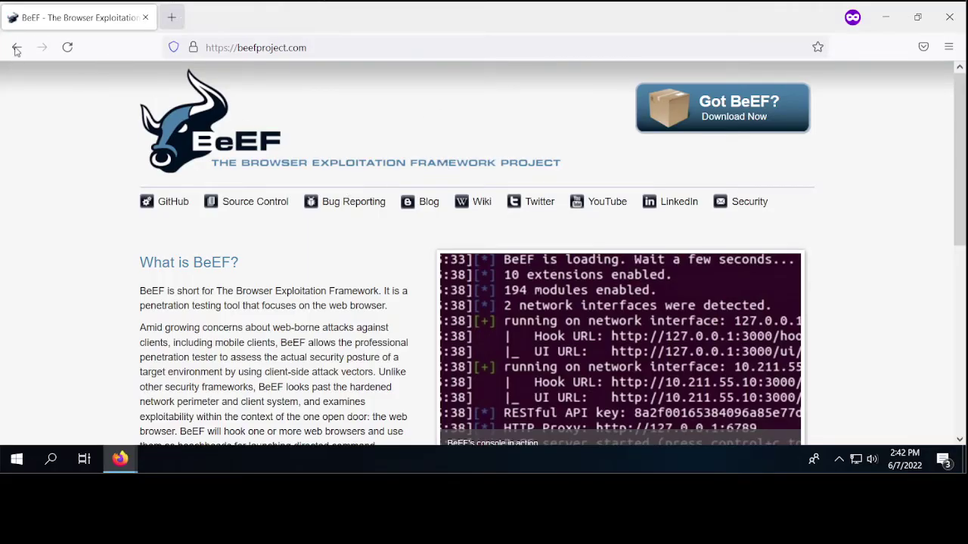
left_click(17, 47)
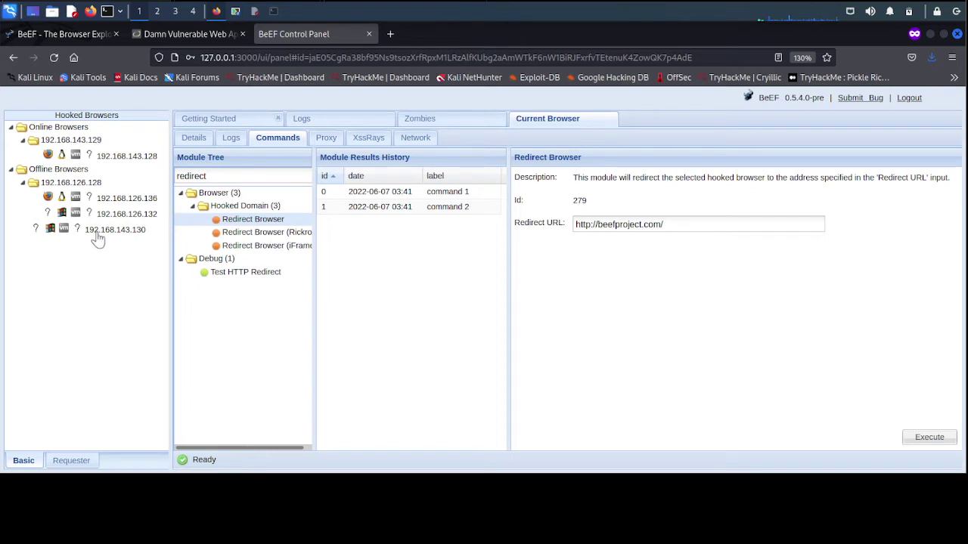
mouse_move(115, 229)
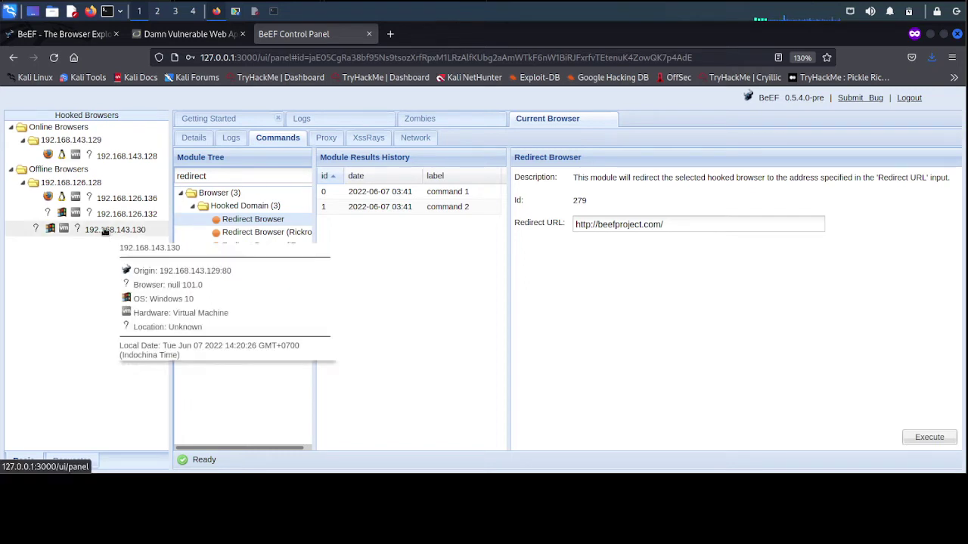
Select offline browser 192.168.143.130 and change the module search term to 'spy'
left_click(127, 229)
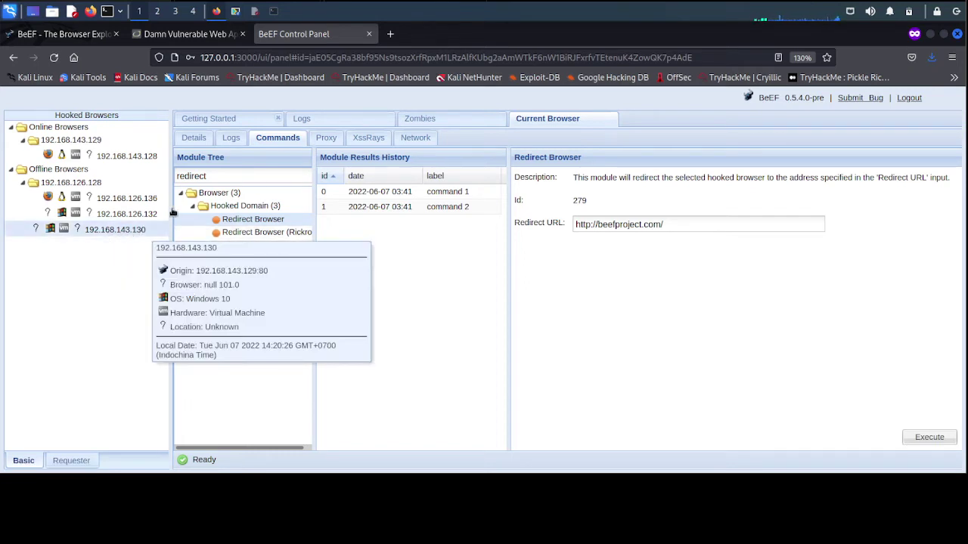
left_click(216, 176)
type("spy")
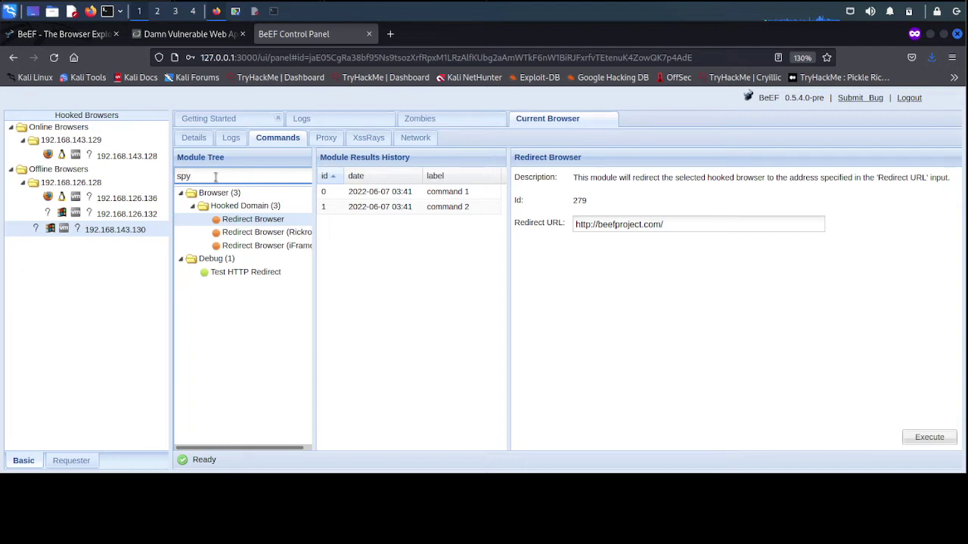
Execute Spyder Eye (Repeat 1, Delay 3000) on 192.168.143.130 and open command 4's results
left_click(236, 207)
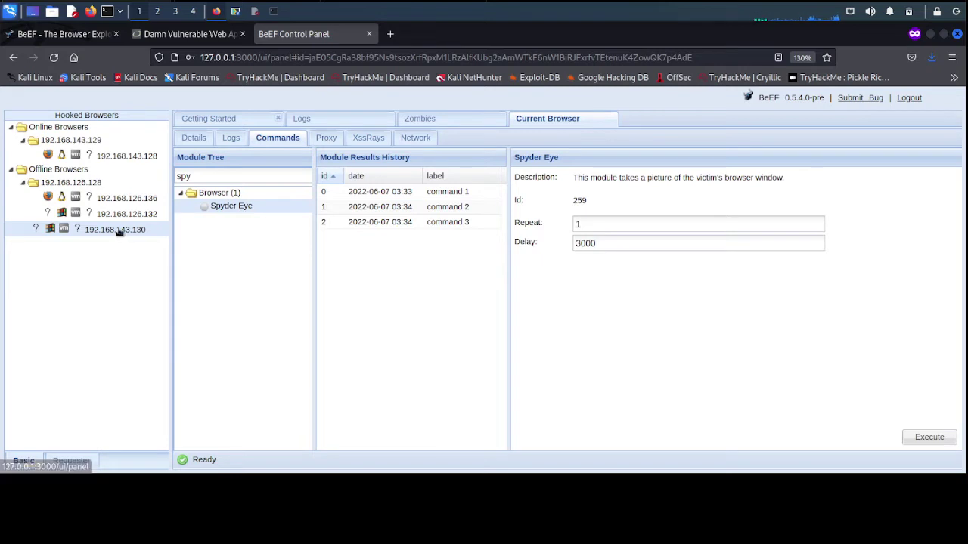
left_click(922, 440)
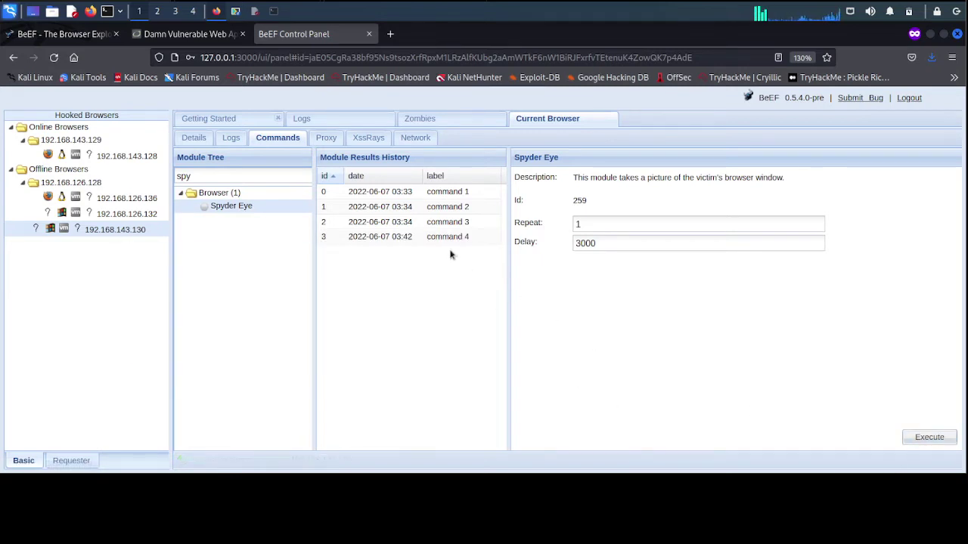
left_click(445, 238)
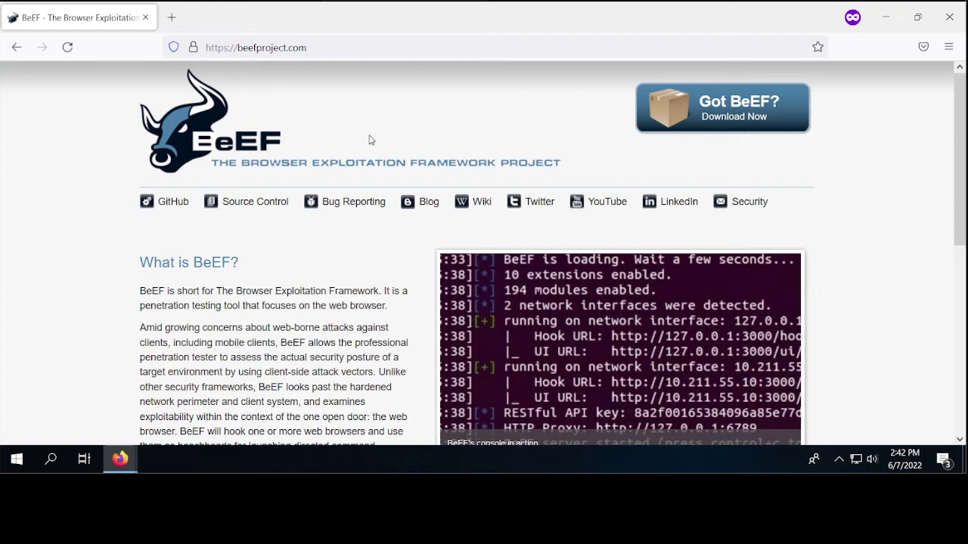
Scroll the BeEF website, then go back to DVWA's Stored XSS page
scroll(370, 139, "down", 1)
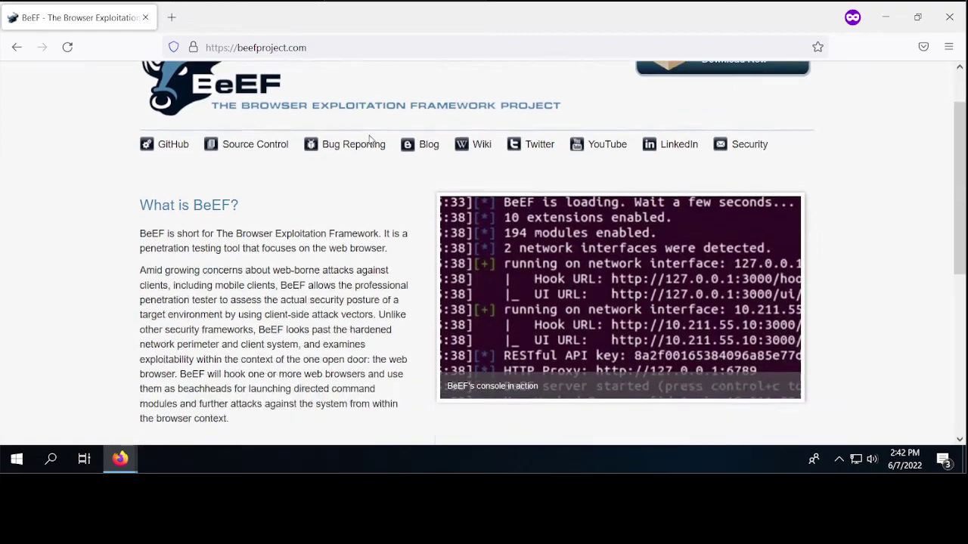
scroll(369, 139, "down", 5)
scroll(370, 138, "up", 6)
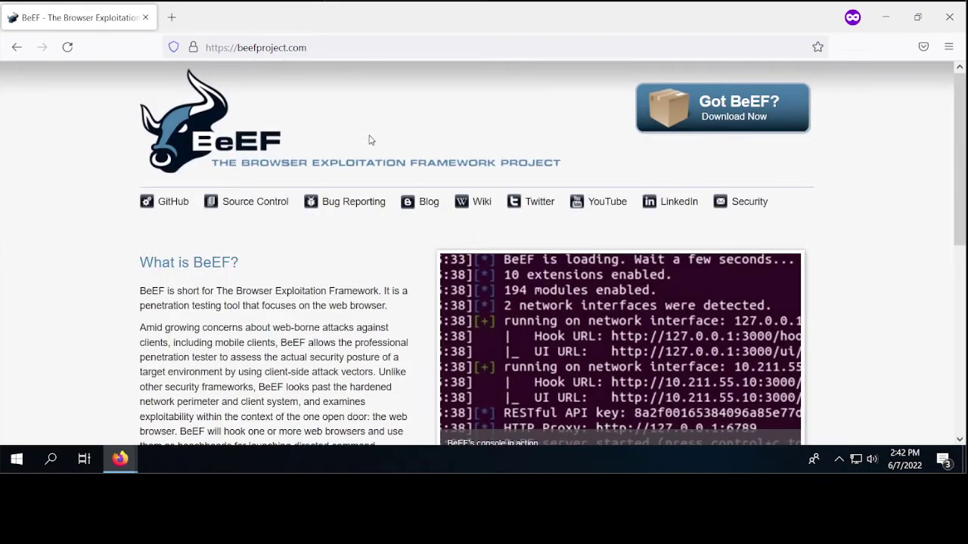
left_click(16, 47)
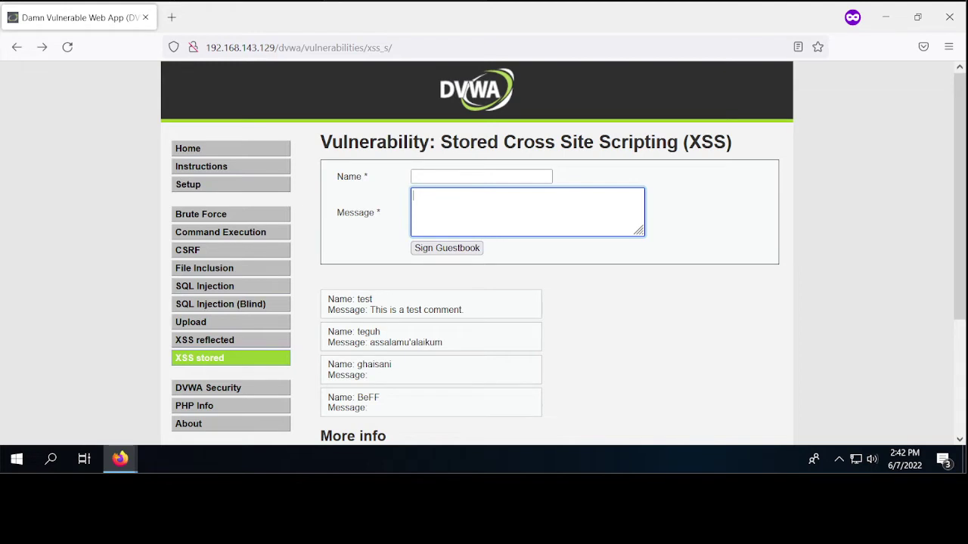
Delete the 'jhjhjhj' test text so the guestbook Message box is empty
type("jhjhjhj")
left_click(452, 176)
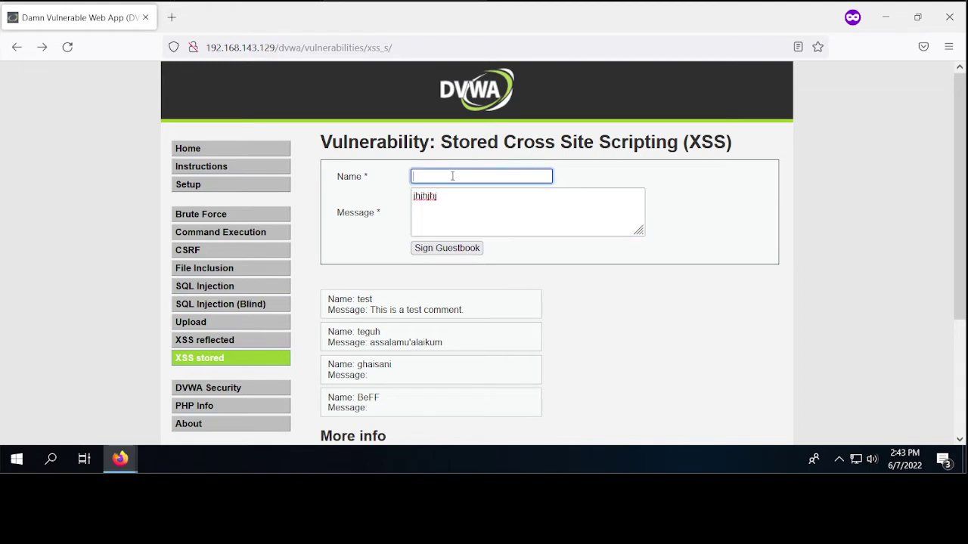
left_click(455, 200)
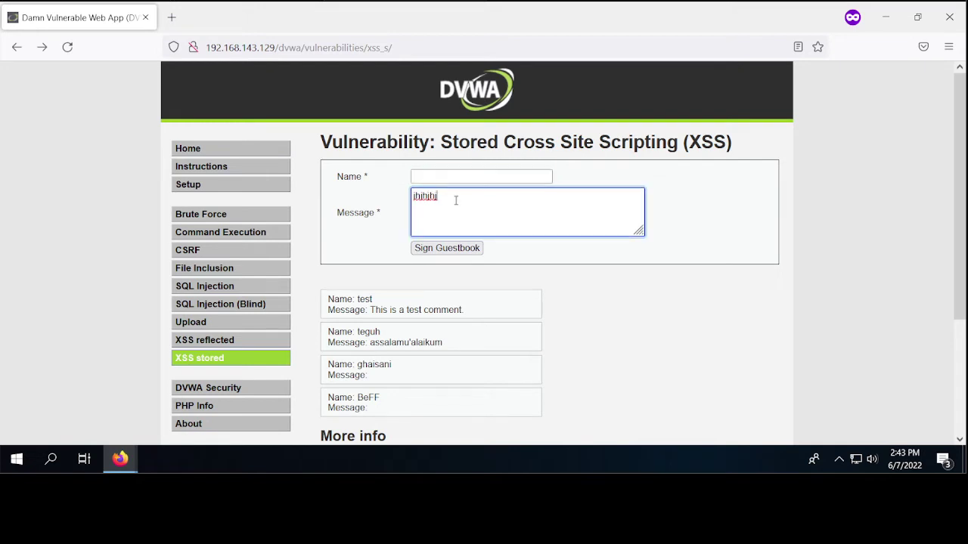
key("BackSpace")
key("BackSpace")
key("BackSpace")
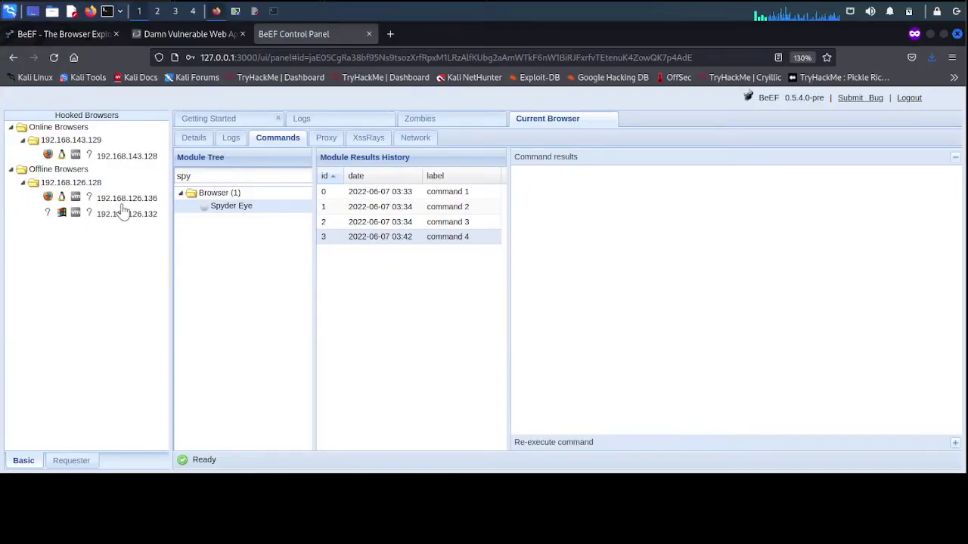
Select hooked browser 192.168.143.130, find Spyder Eye via a 'spy' search, and execute it as command 5
left_click(118, 153)
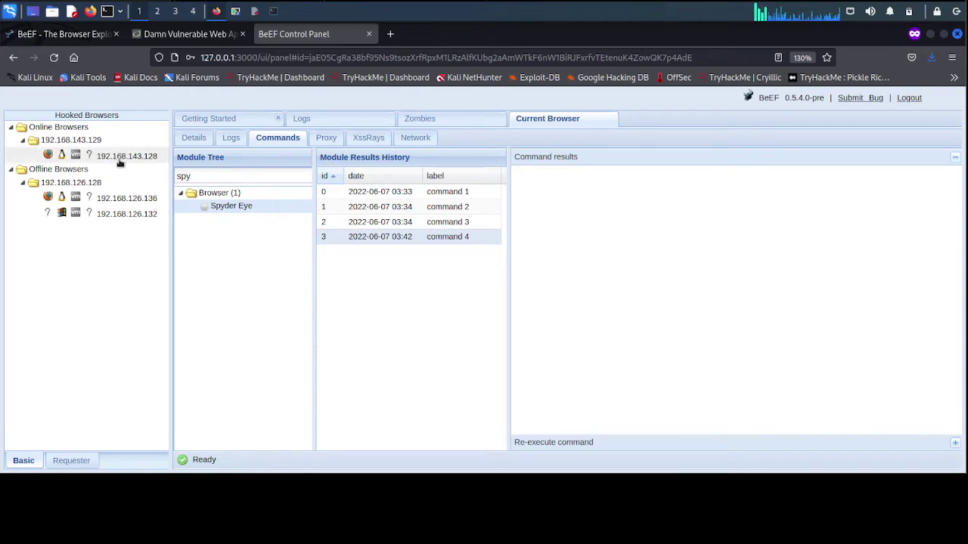
left_click(121, 157)
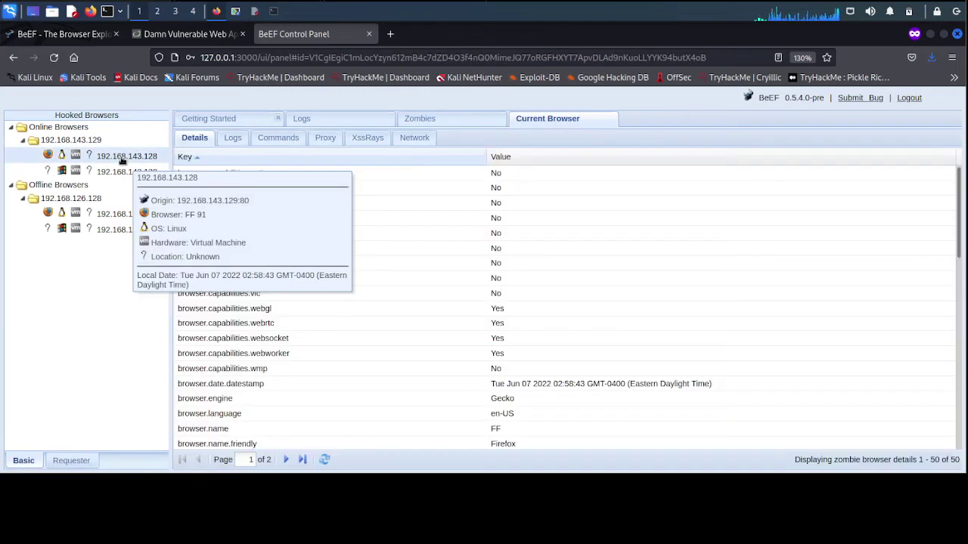
left_click(115, 172)
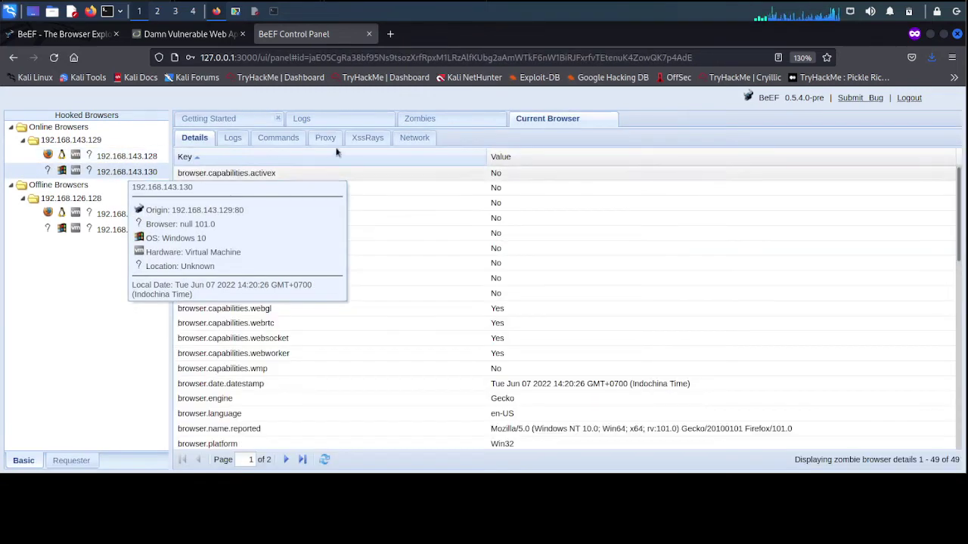
left_click(278, 138)
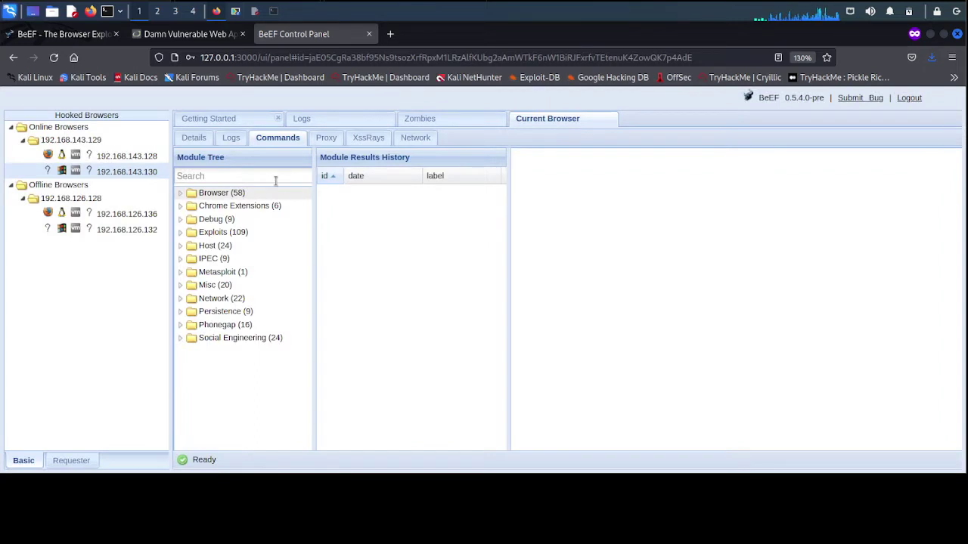
left_click(274, 176)
type("spy")
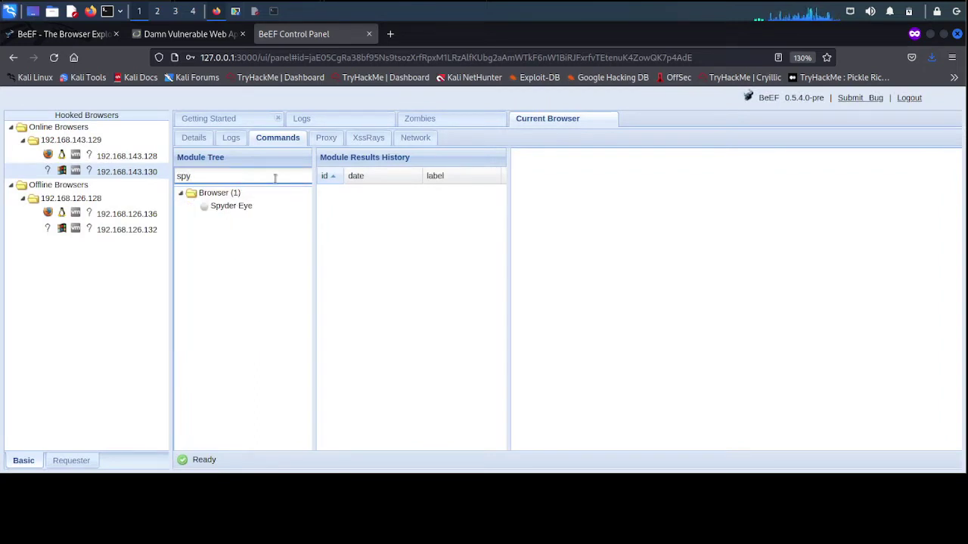
left_click(254, 206)
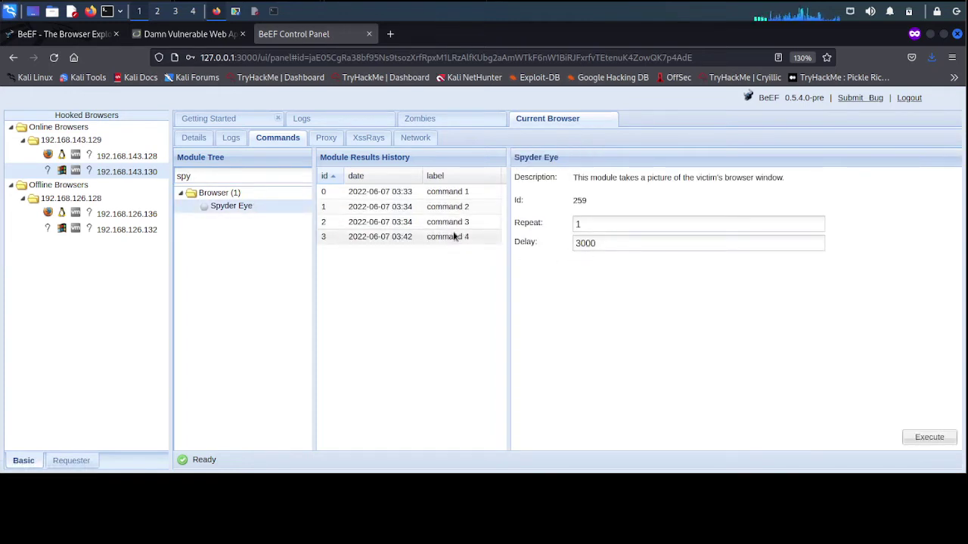
left_click(923, 443)
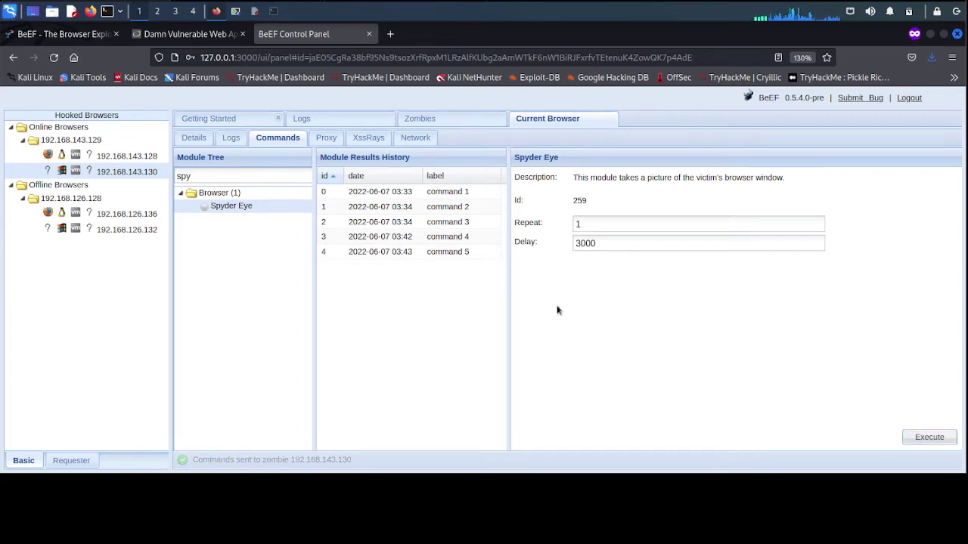
View command 1's Spyder Eye screenshot, then open and close the victim Firefox main menu
left_click(424, 197)
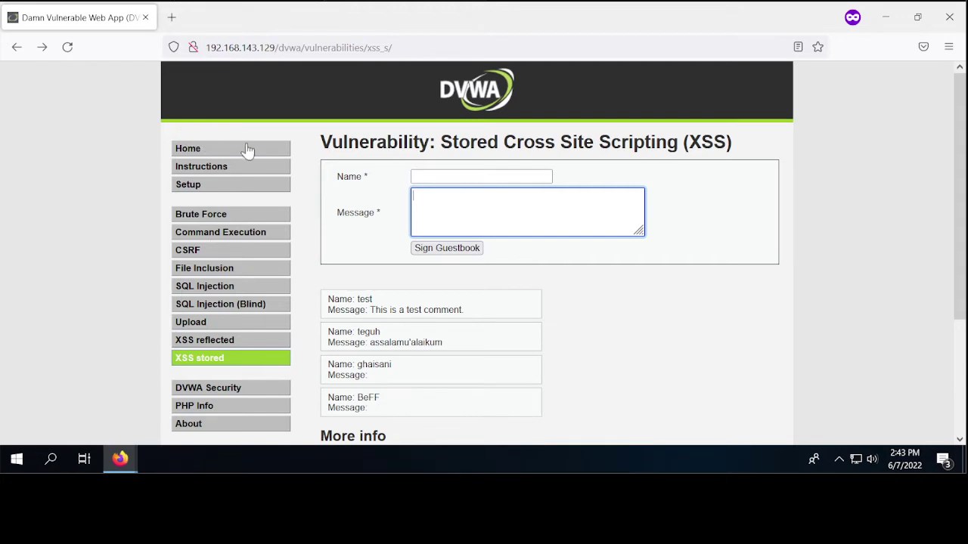
left_click(824, 214)
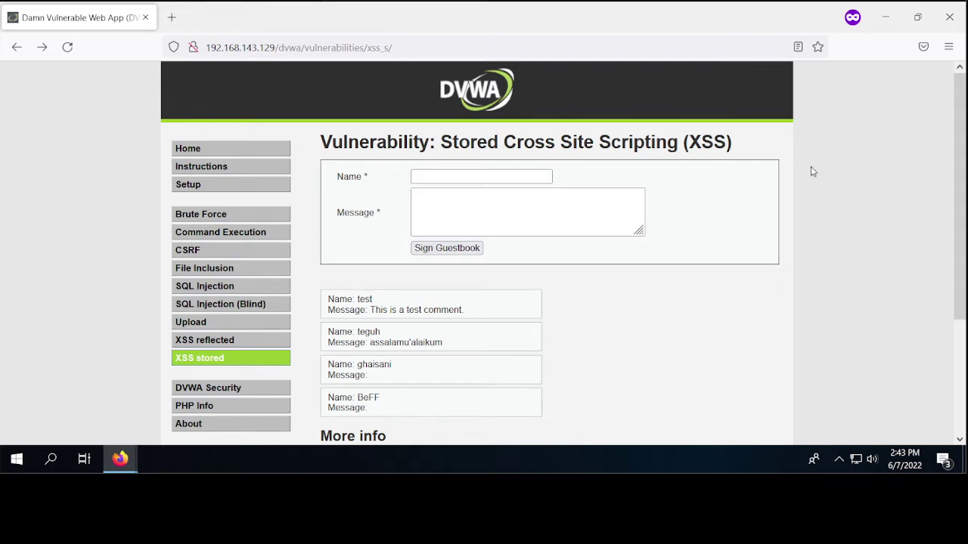
left_click(948, 47)
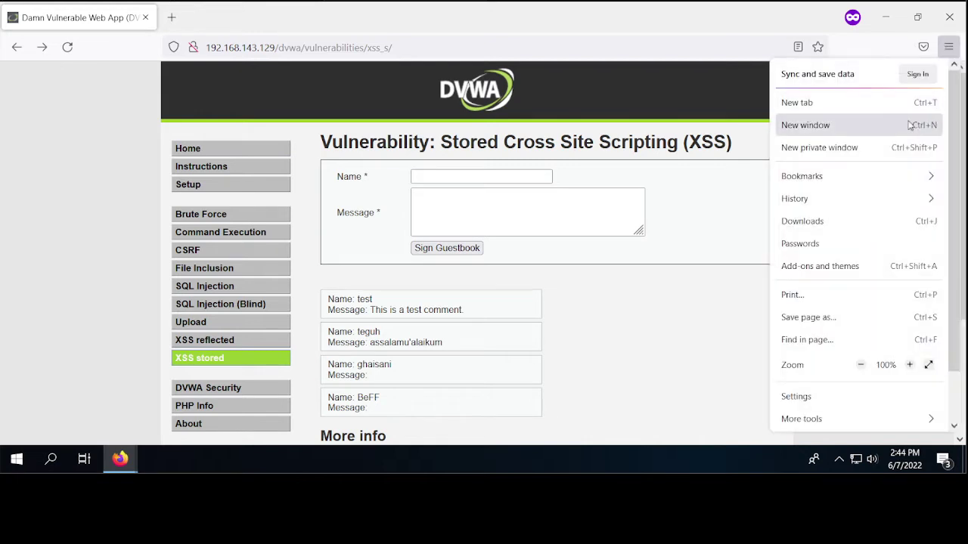
left_click(740, 101)
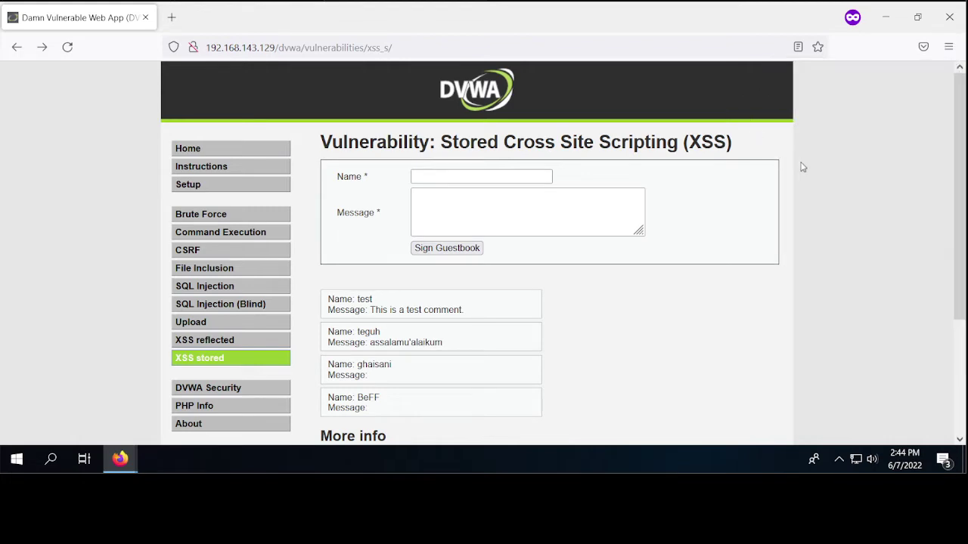
Zoom the victim's DVWA guestbook page to 150%
key("ctrl+minus")
key("ctrl+minus")
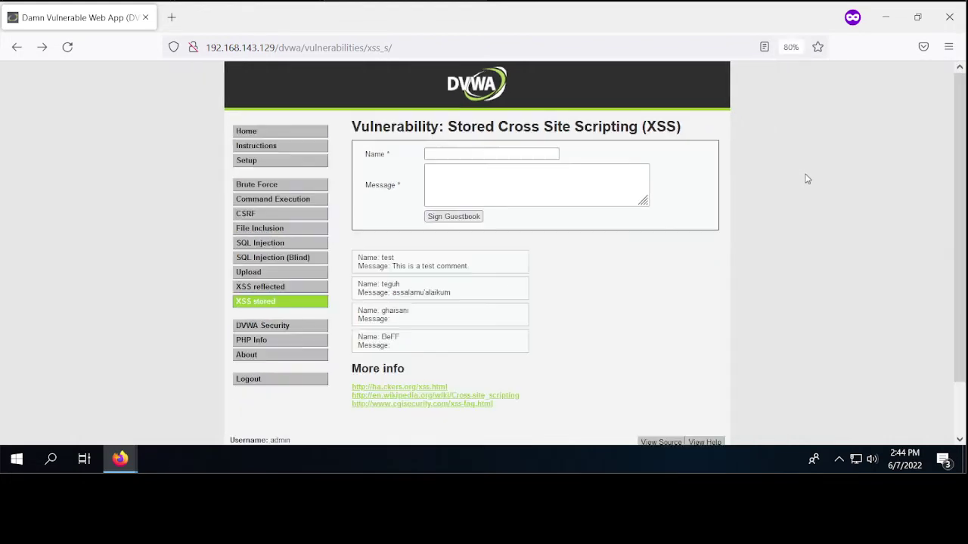
key("ctrl+plus")
key("ctrl+plus")
key("ctrl+plus")
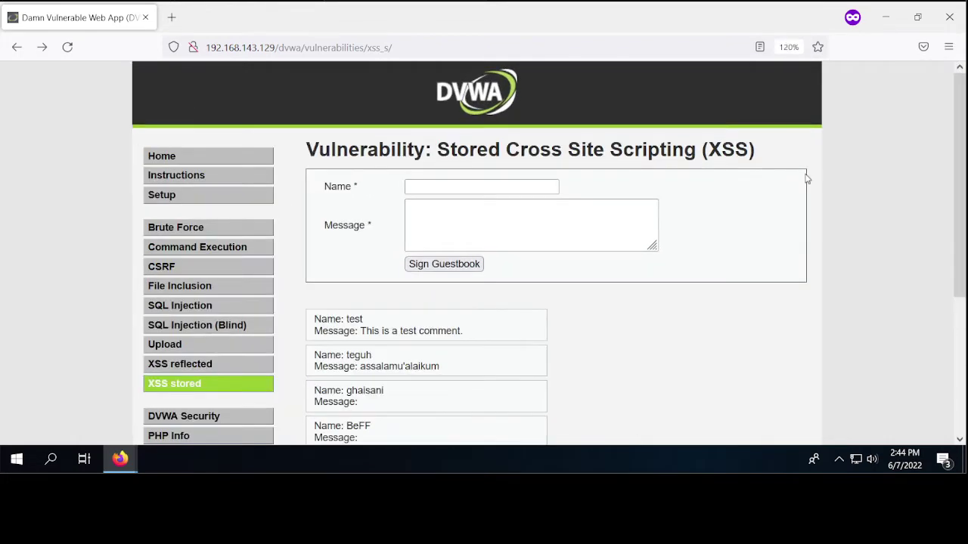
key("ctrl+plus")
key("ctrl+plus")
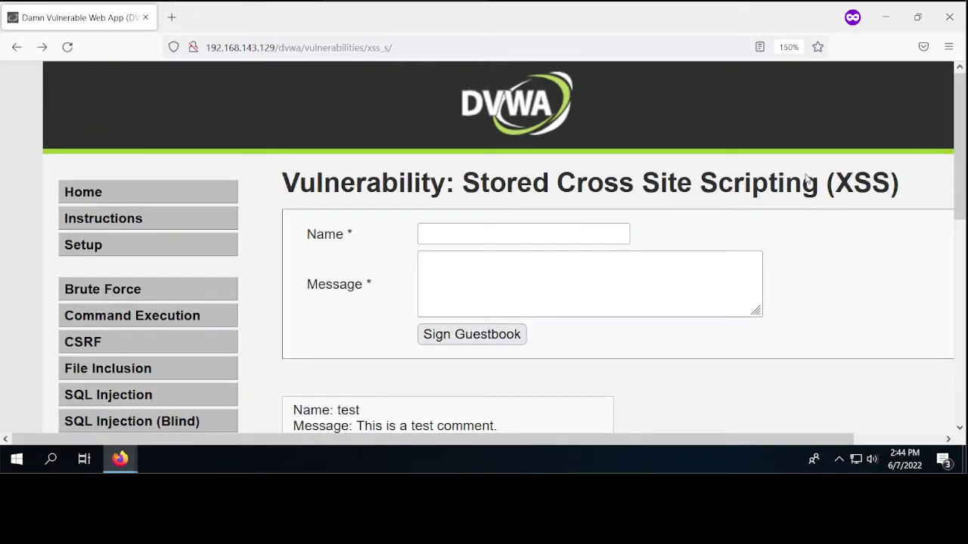
left_click_drag(680, 440, 763, 449)
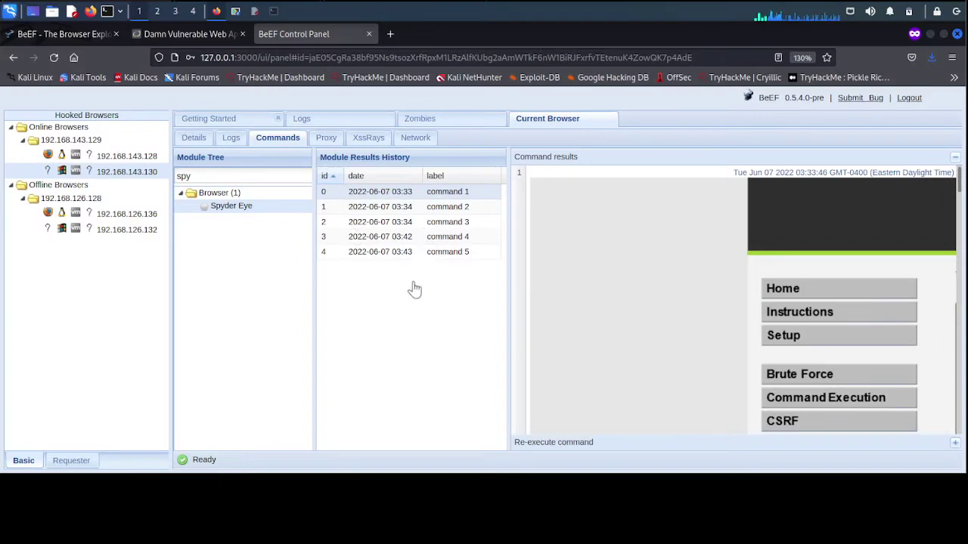
Review command 5's screenshot, then run Spyder Eye again as command 6
left_click(413, 254)
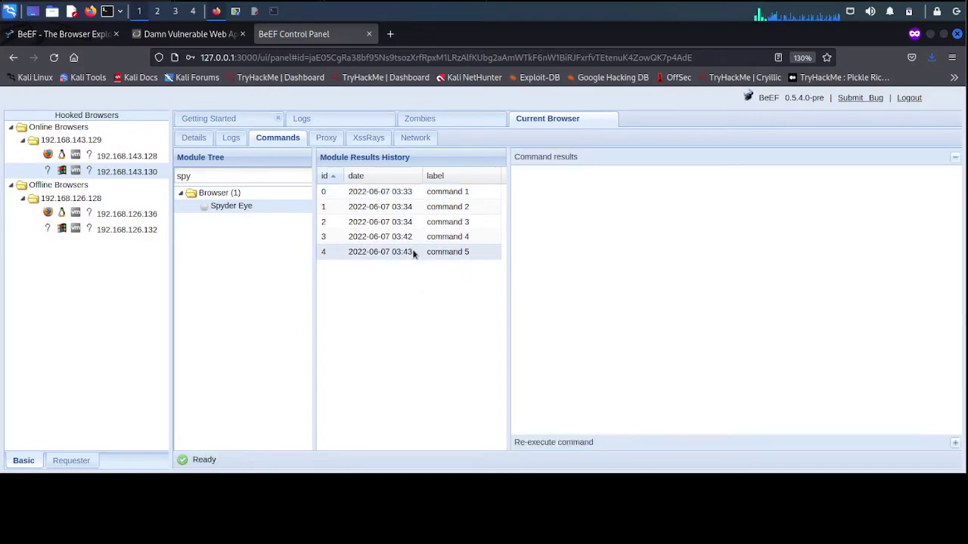
scroll(685, 272, "down", 3)
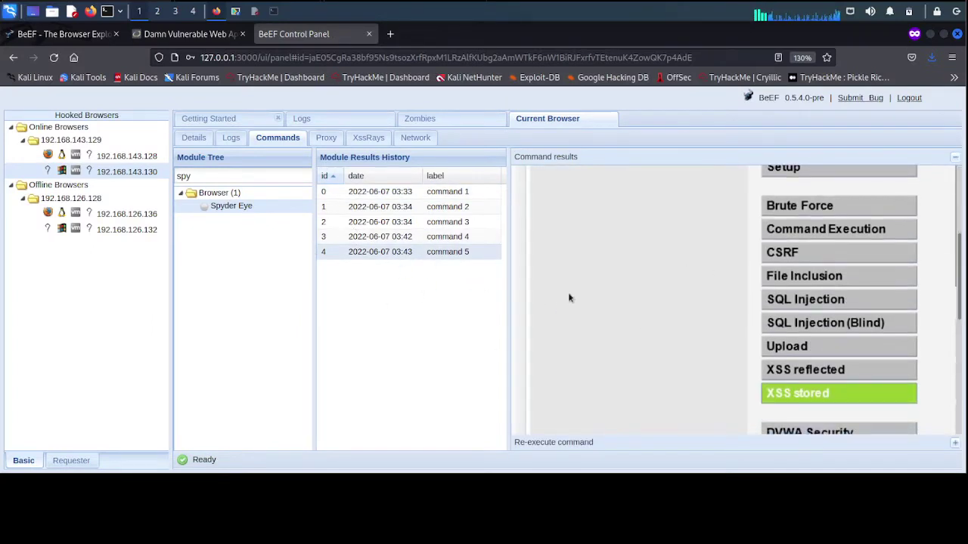
scroll(570, 295, "down", 3)
scroll(567, 290, "down", 2)
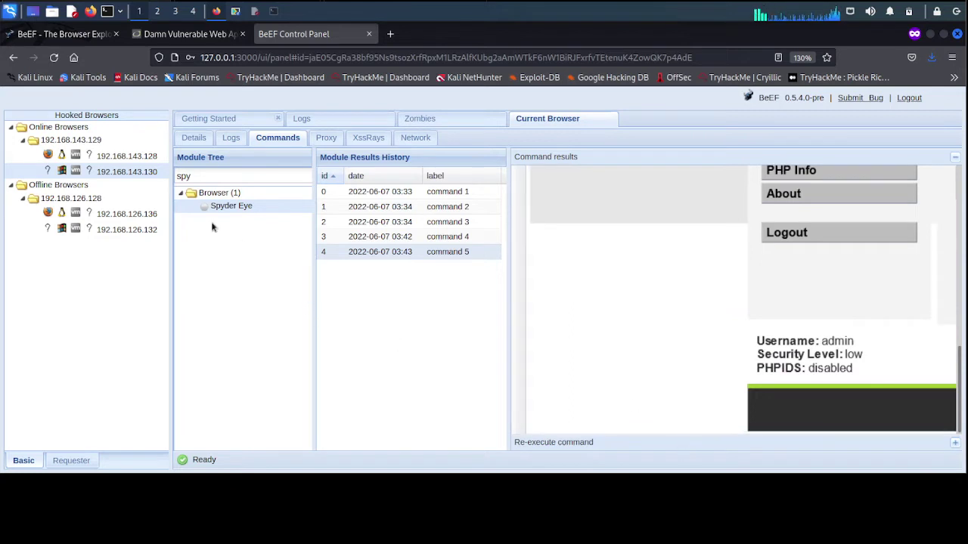
left_click(224, 208)
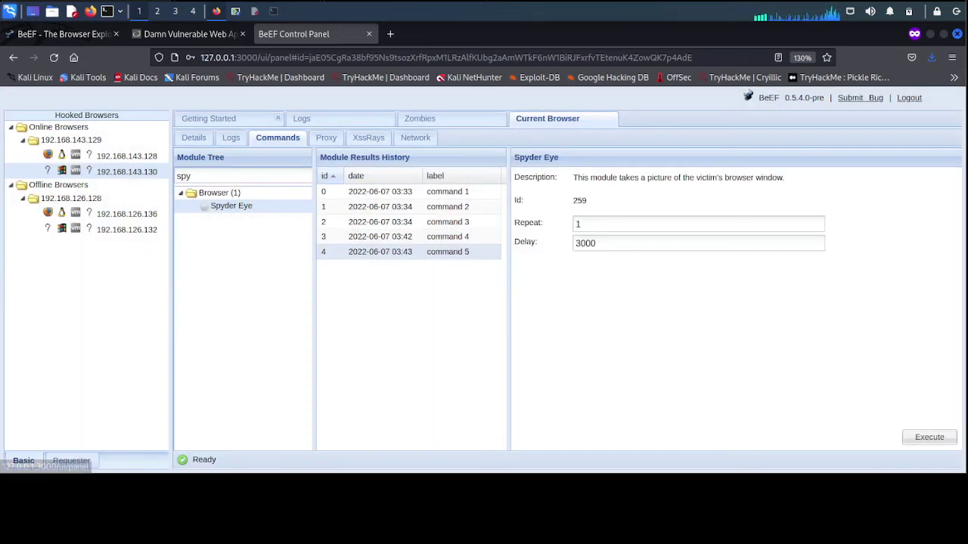
left_click(926, 438)
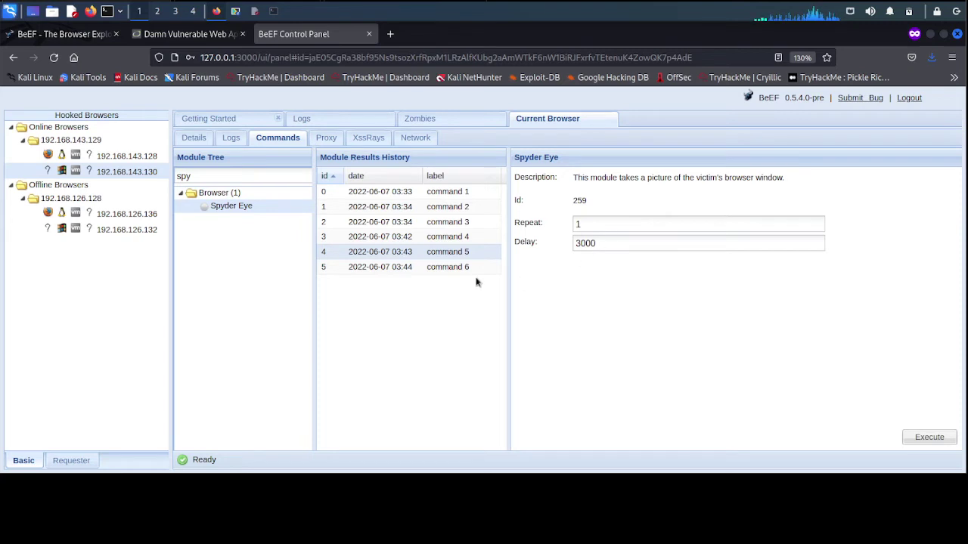
View the screenshots from commands 6, 1, 2, 4, 3 and 5 in turn
left_click(434, 269)
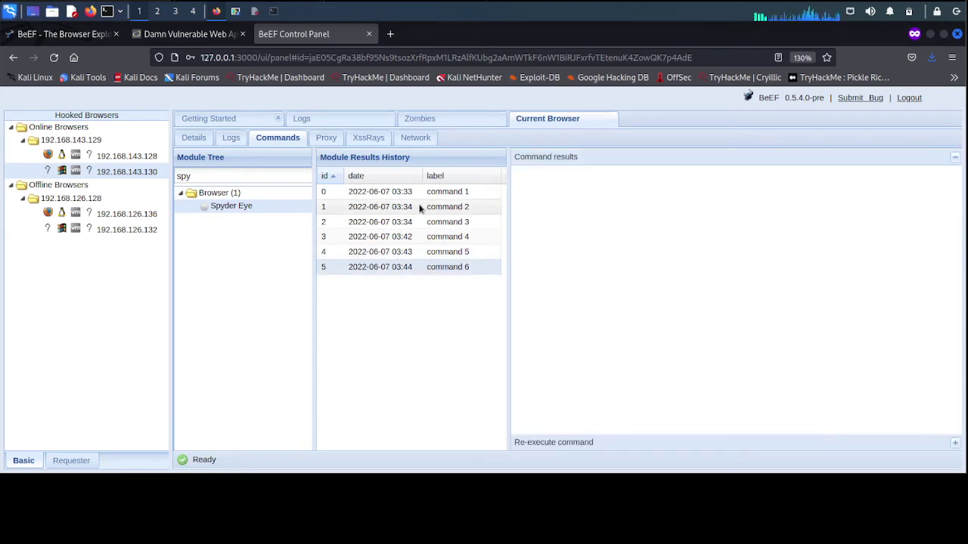
left_click(448, 192)
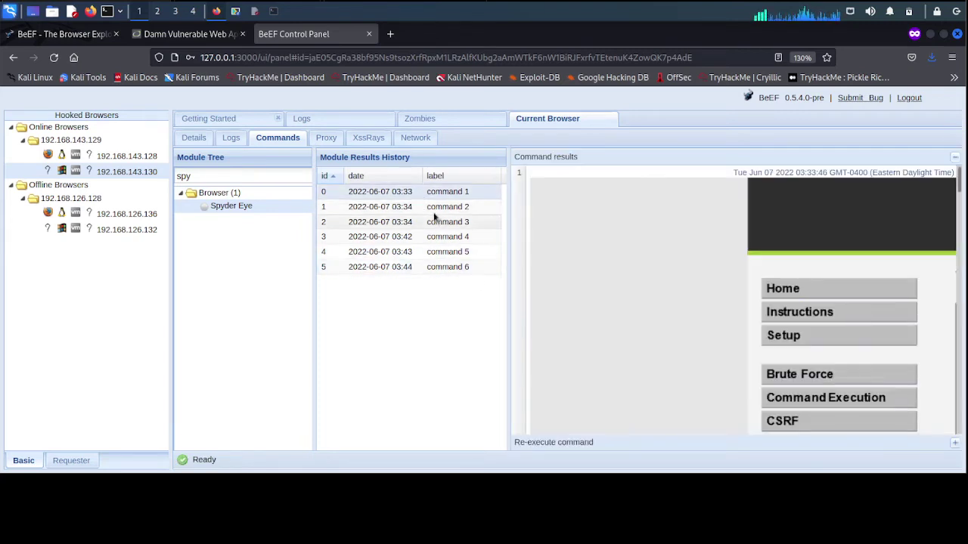
left_click(438, 210)
left_click(446, 235)
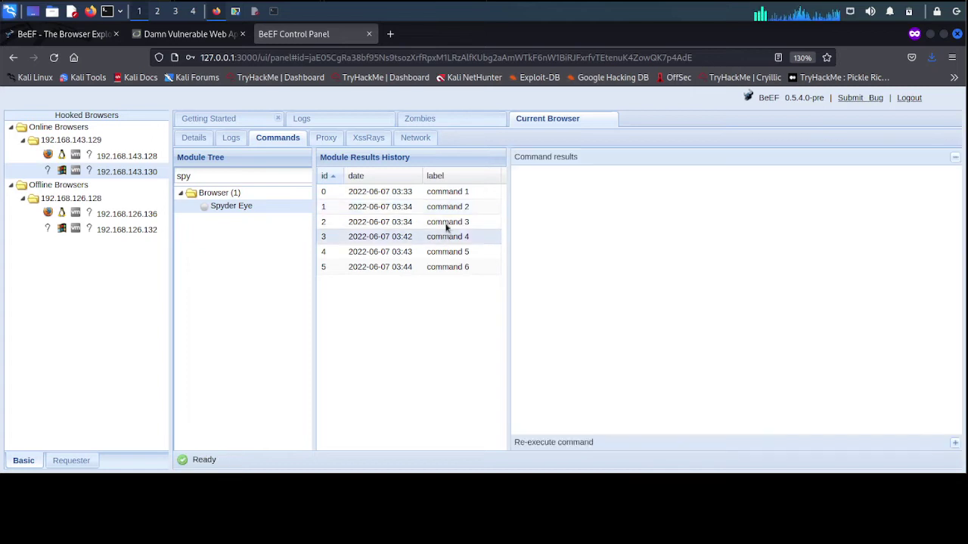
left_click(447, 222)
left_click(451, 255)
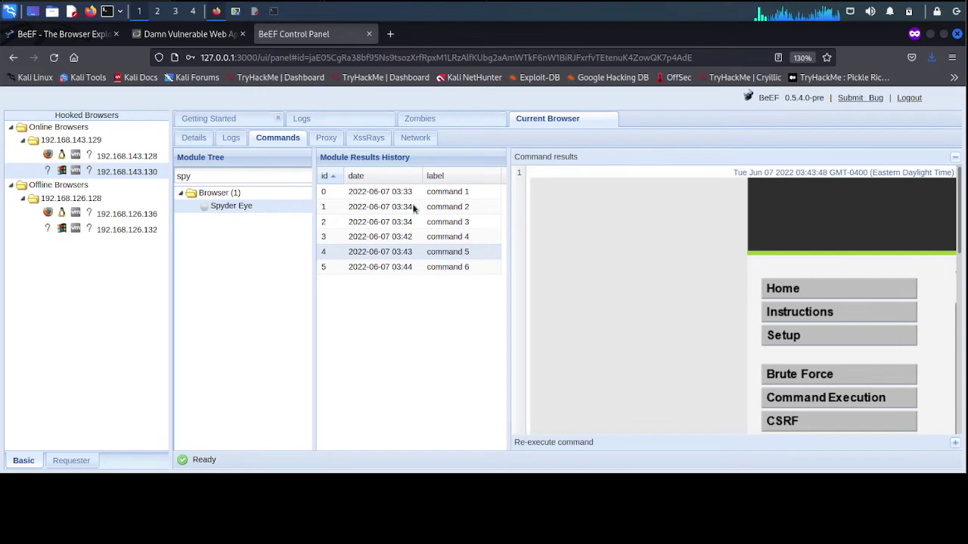
Open command 6's screenshot and click into the victim's guestbook Message field
left_click(406, 268)
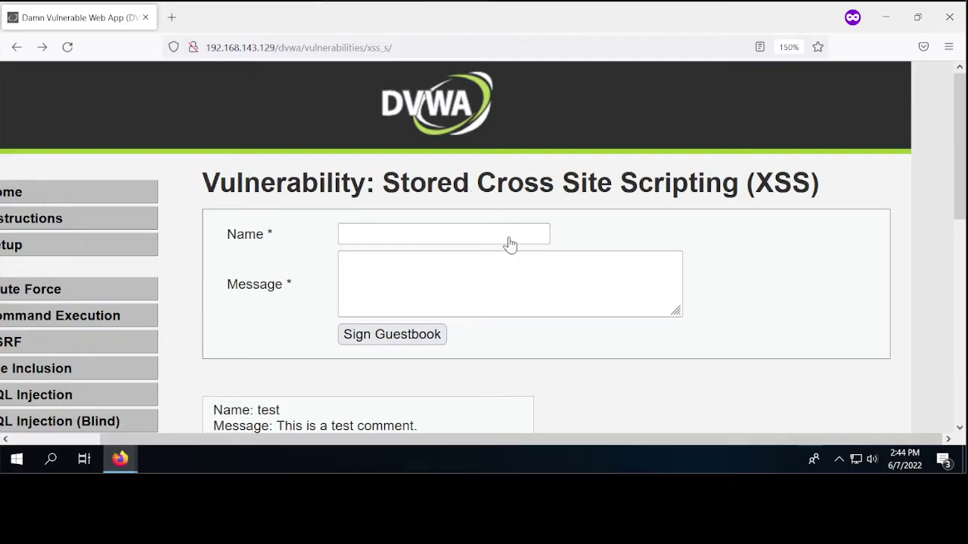
left_click(551, 280)
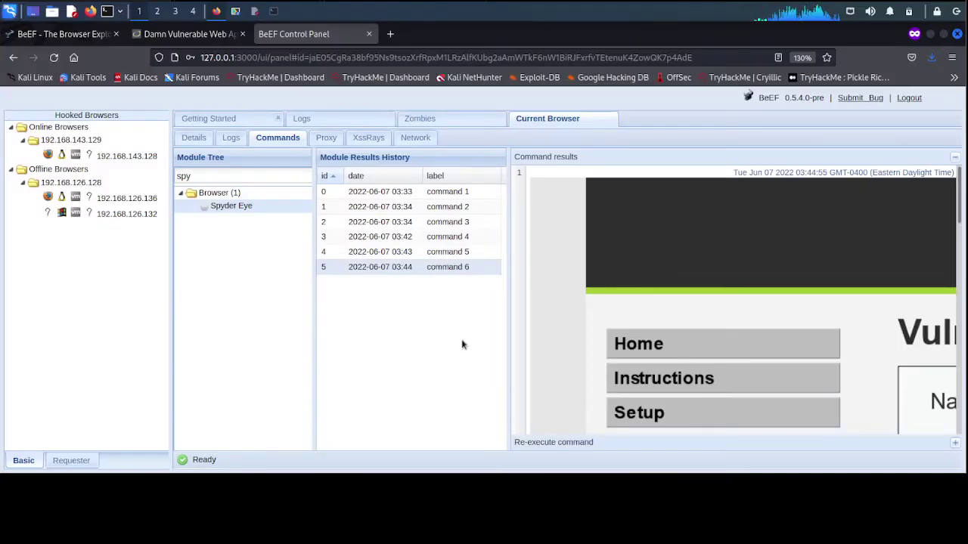
Scroll through the zoomed command 6 screenshot
scroll(647, 333, "down", 5)
scroll(646, 334, "up", 2)
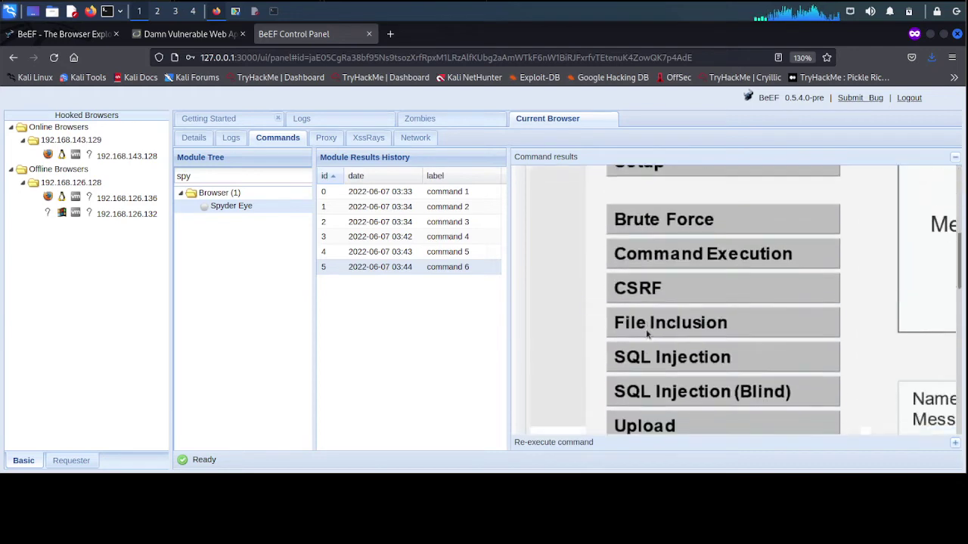
scroll(647, 333, "down", 2)
scroll(647, 334, "down", 3)
scroll(646, 335, "down", 3)
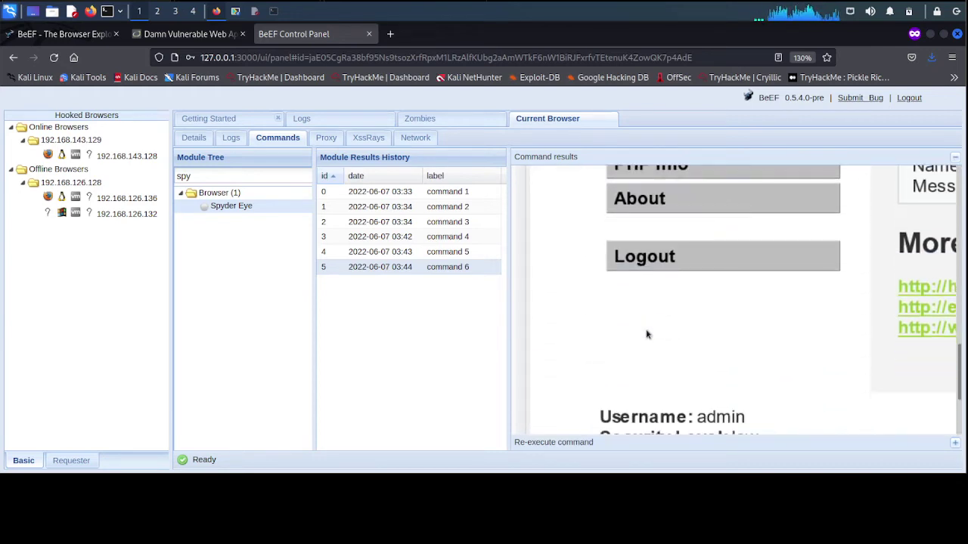
Replace the 'spy' module search with 'raw' and open Misc > Raw JavaScript
left_click(263, 176)
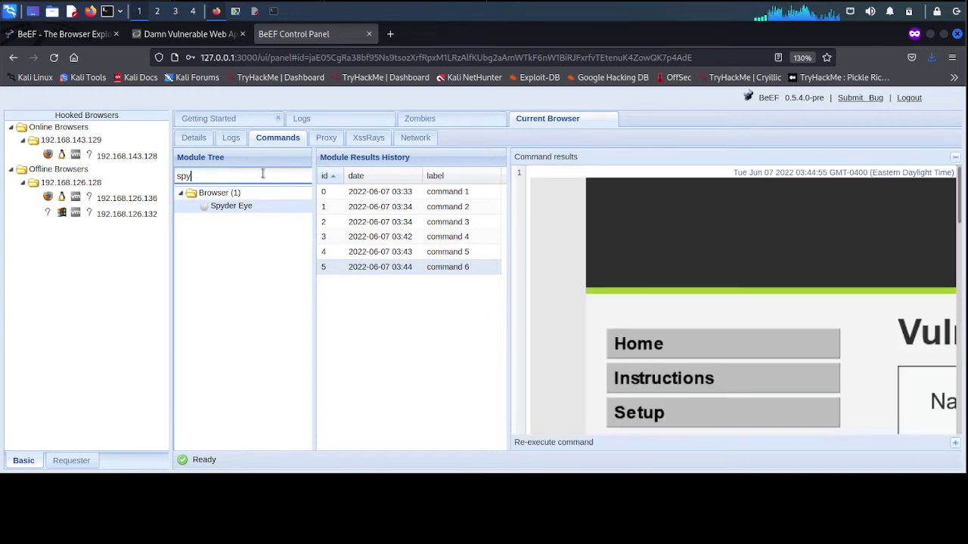
key("BackSpace")
type("raw")
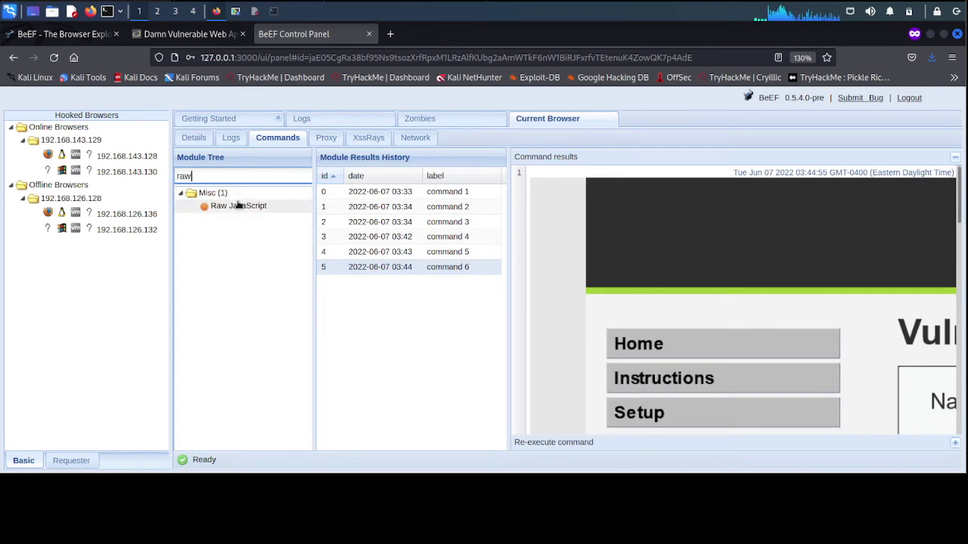
left_click(239, 206)
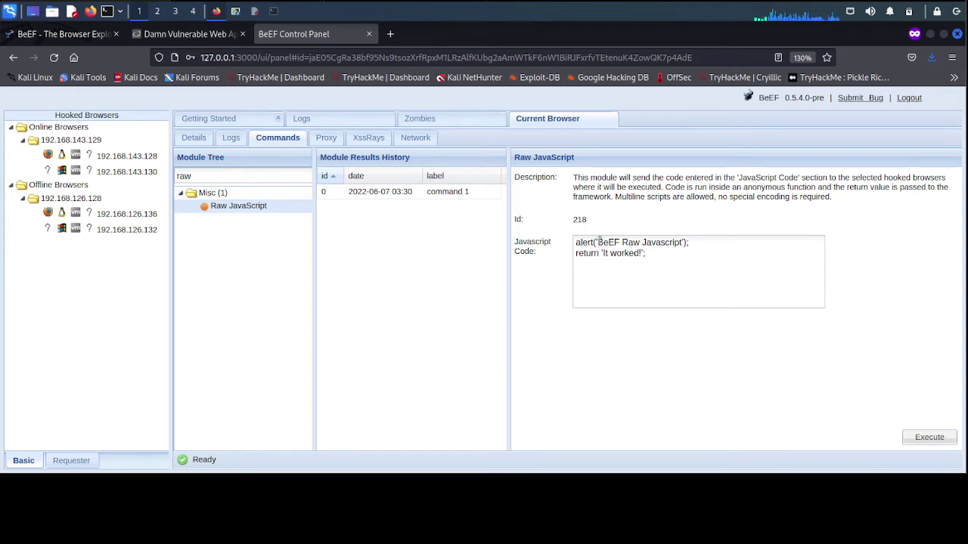
Replace the alert text with 'Anda sedang terkena flu' and execute the Raw JavaScript
left_click_drag(598, 242, 681, 243)
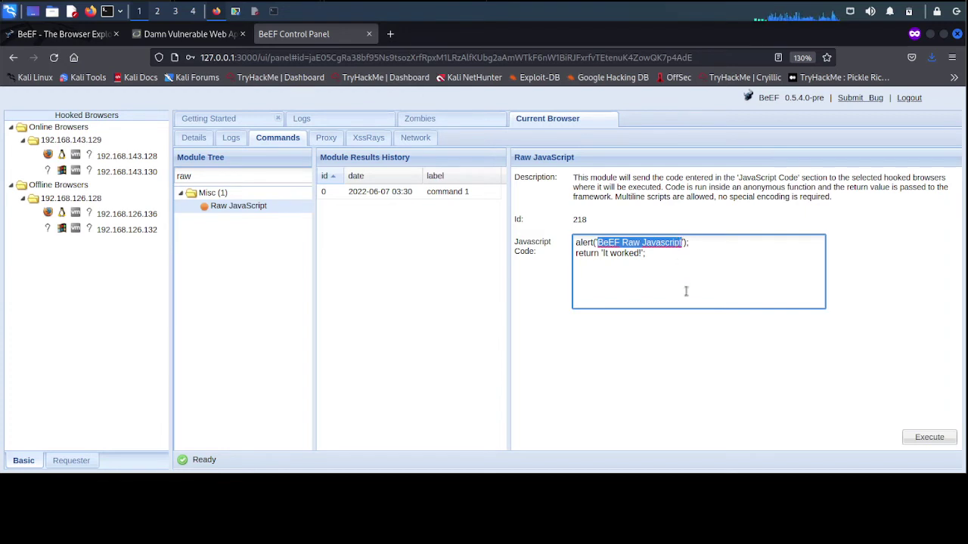
type("Anda sed")
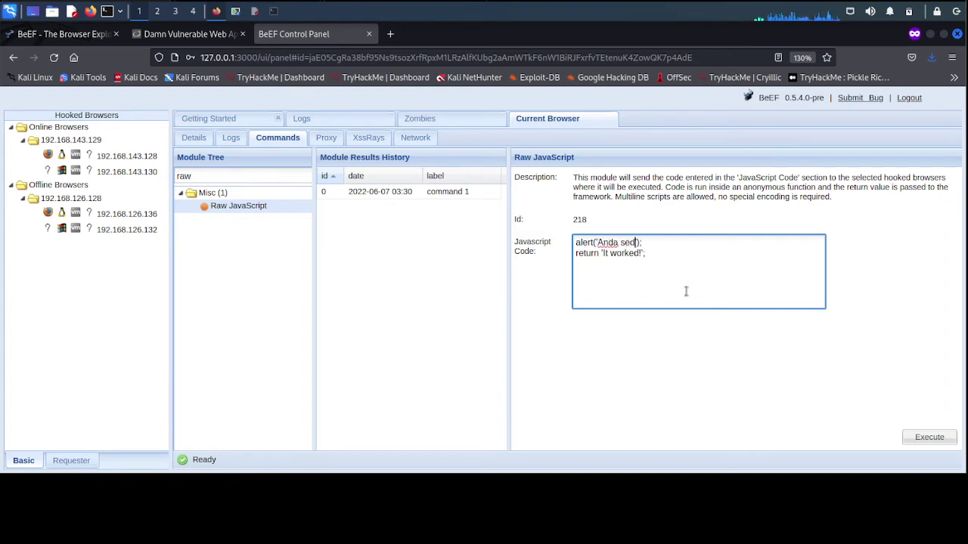
type("ang terkena flu")
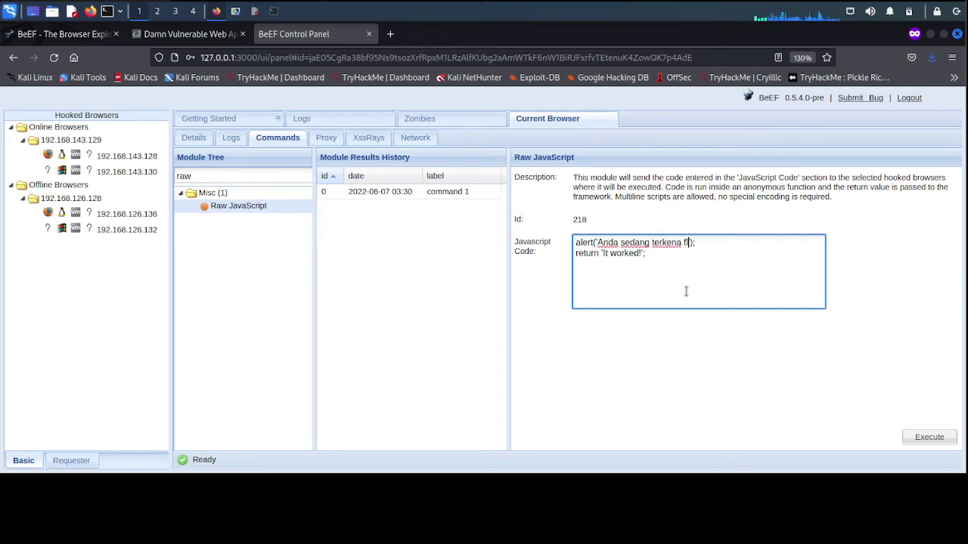
left_click(930, 438)
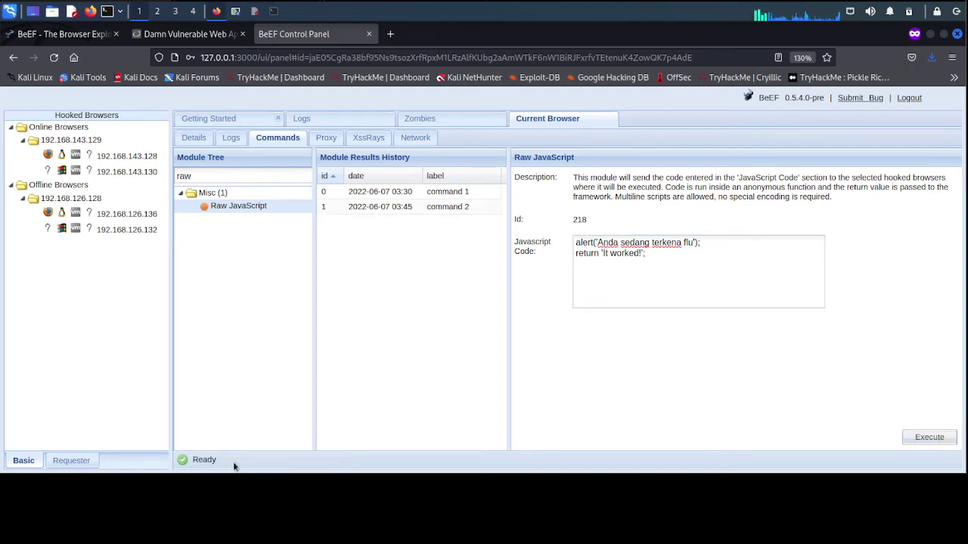
Reset the victim's DVWA page zoom back to 100%
left_click(409, 5)
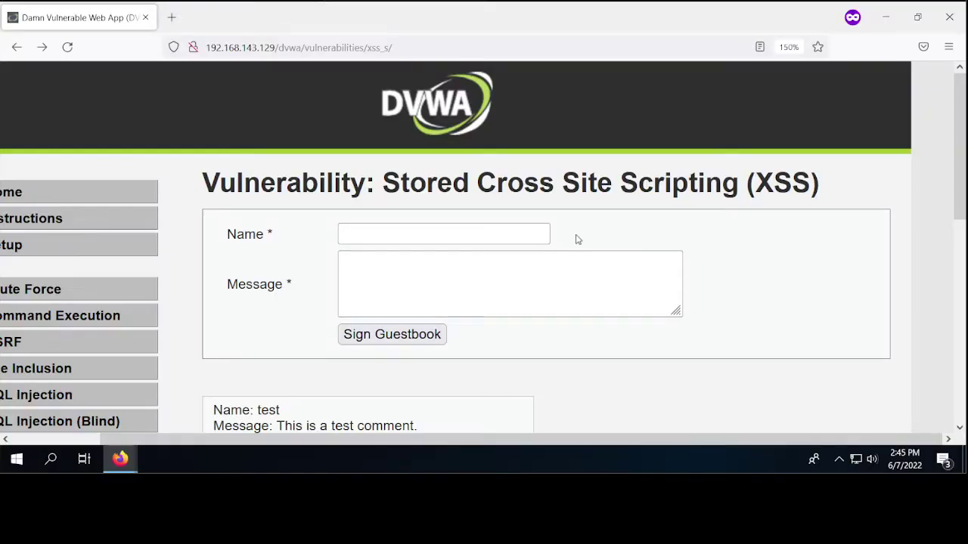
key("ctrl+minus")
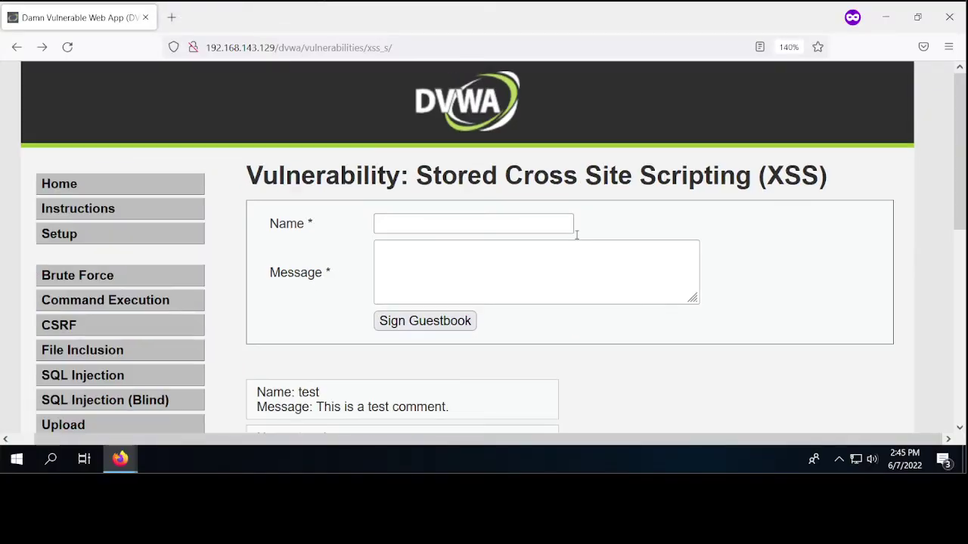
key("ctrl+minus")
key("ctrl+minus")
key("ctrl+minus")
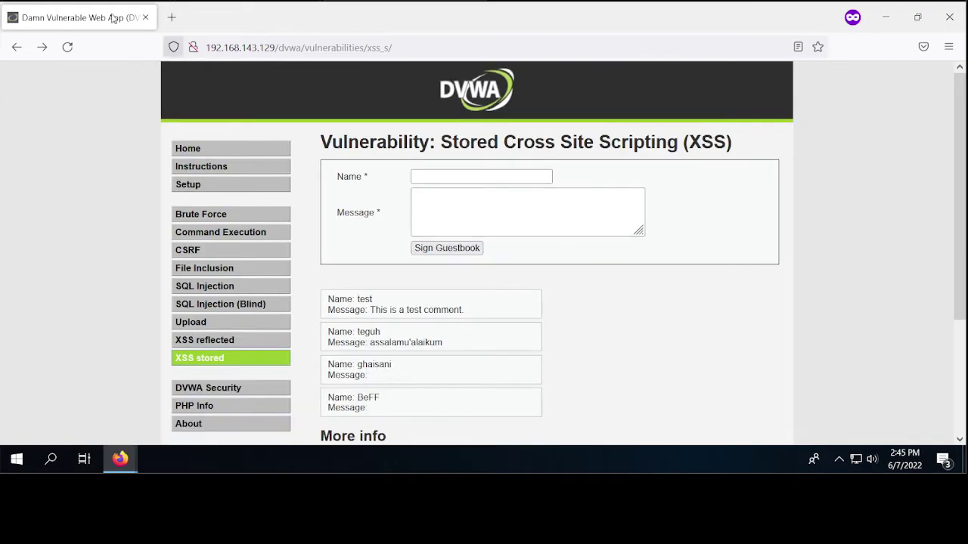
Resend the 'Anda sedang terkena flu' alert as command 3
left_click(66, 3)
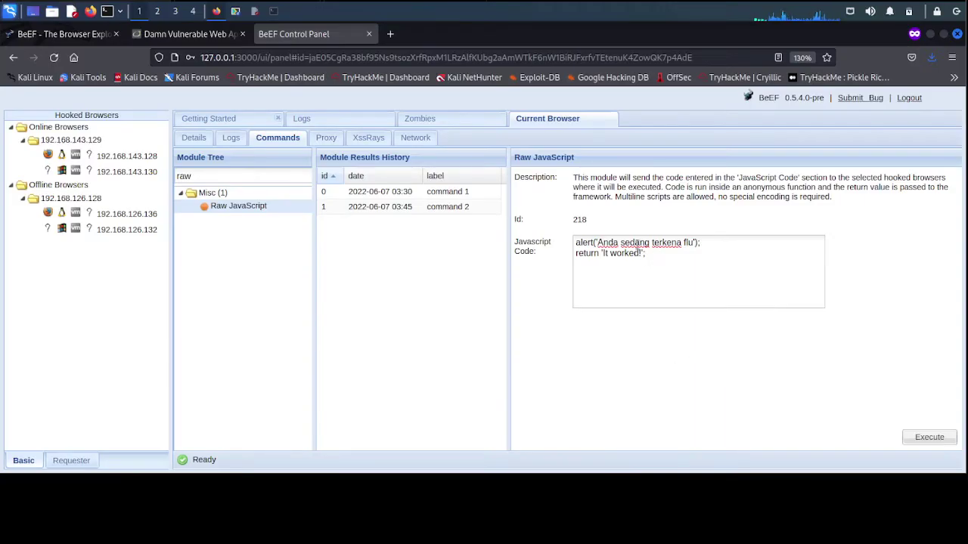
left_click(639, 243)
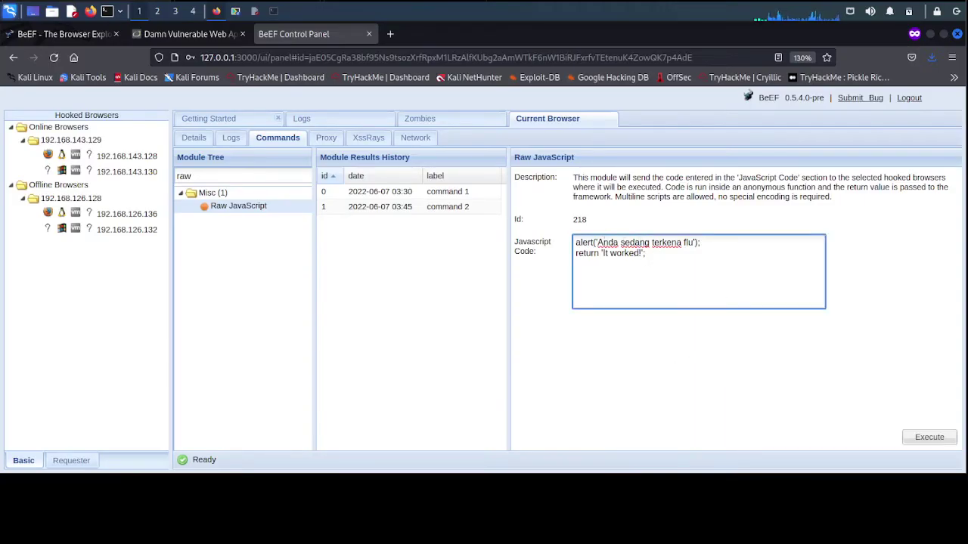
left_click(920, 438)
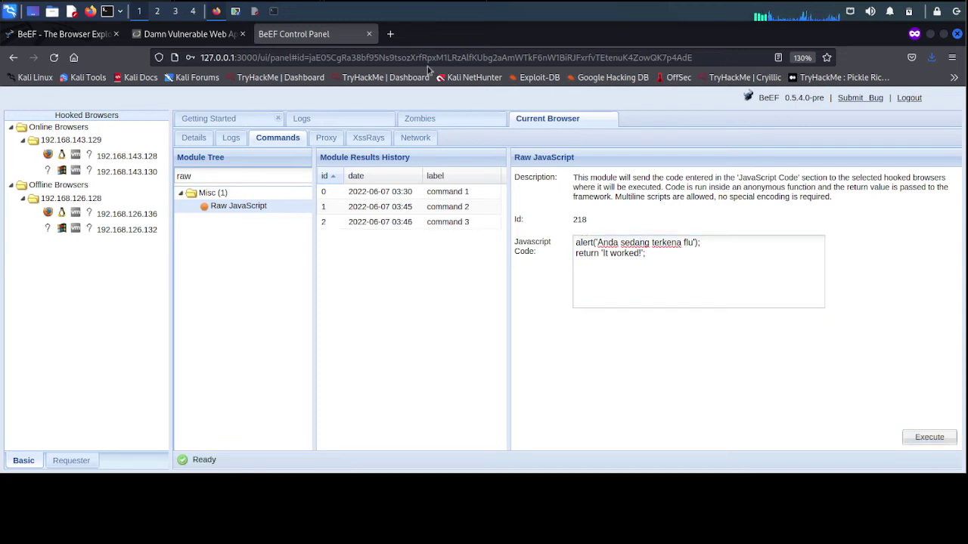
Check the victim's guestbook page, then return to BeEF
left_click(418, 2)
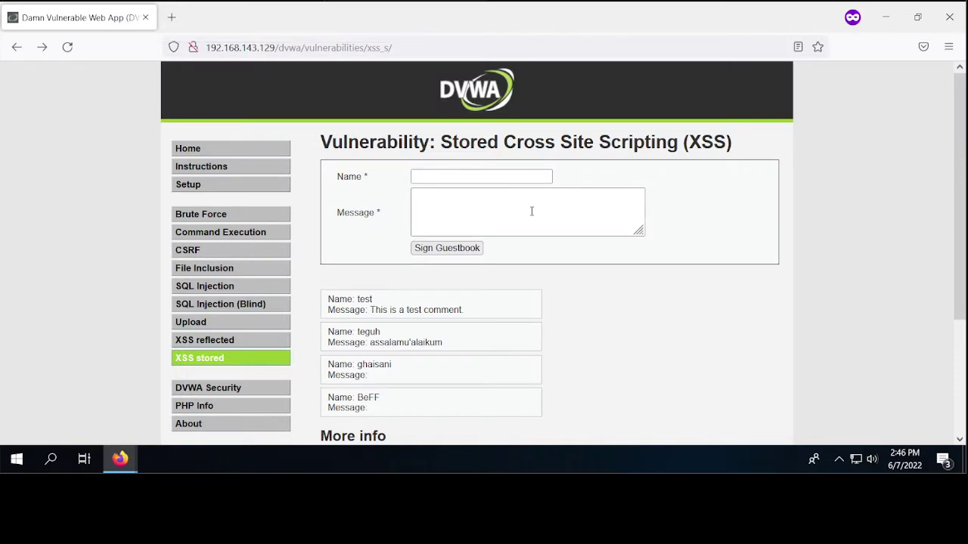
left_click(530, 213)
scroll(530, 216, "down", 3)
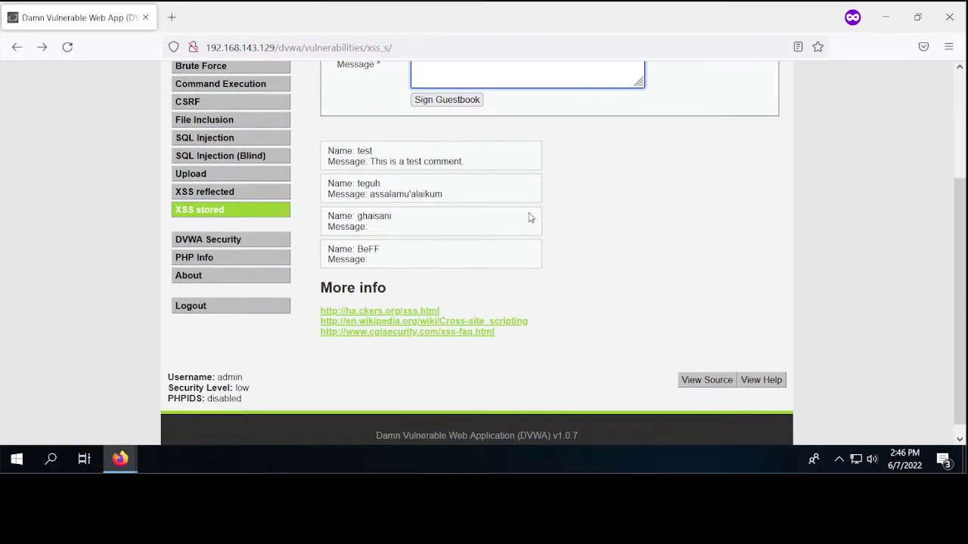
scroll(529, 216, "up", 3)
left_click(112, 2)
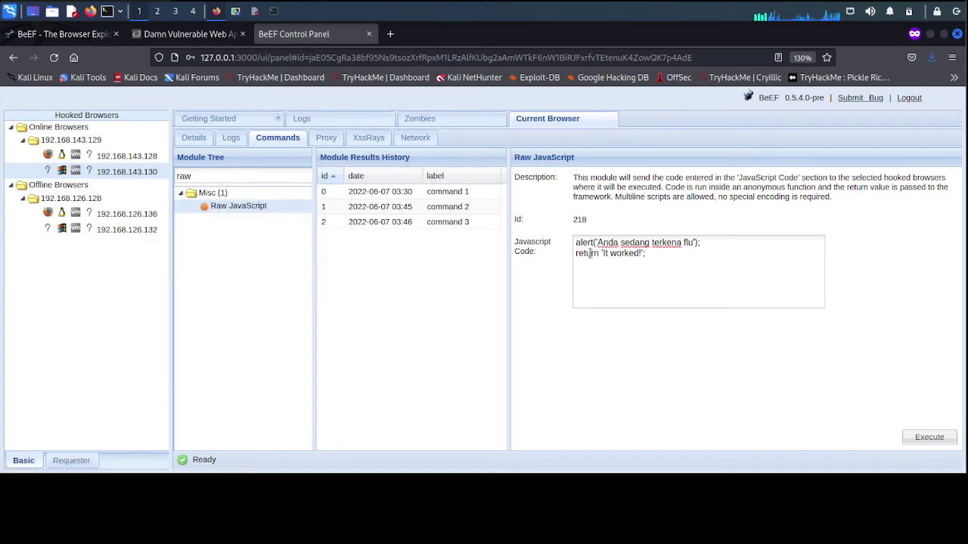
Search 'raw' and execute Raw JavaScript on 192.168.143.130 as command 4
left_click(216, 177)
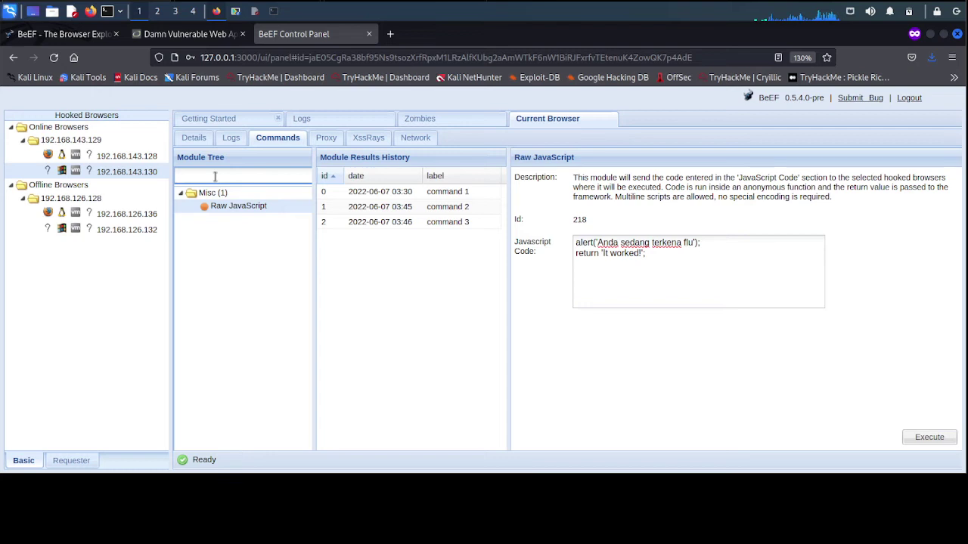
type("raw")
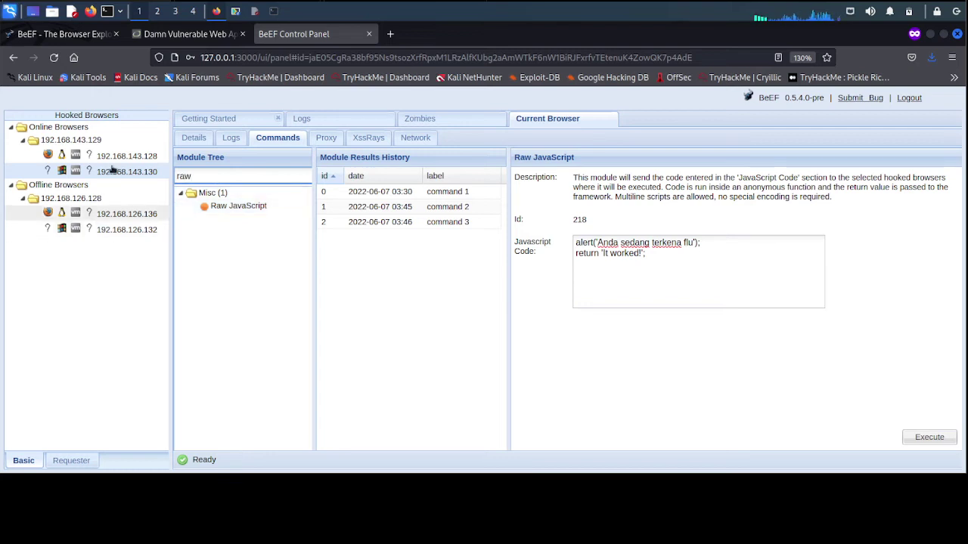
left_click(654, 260)
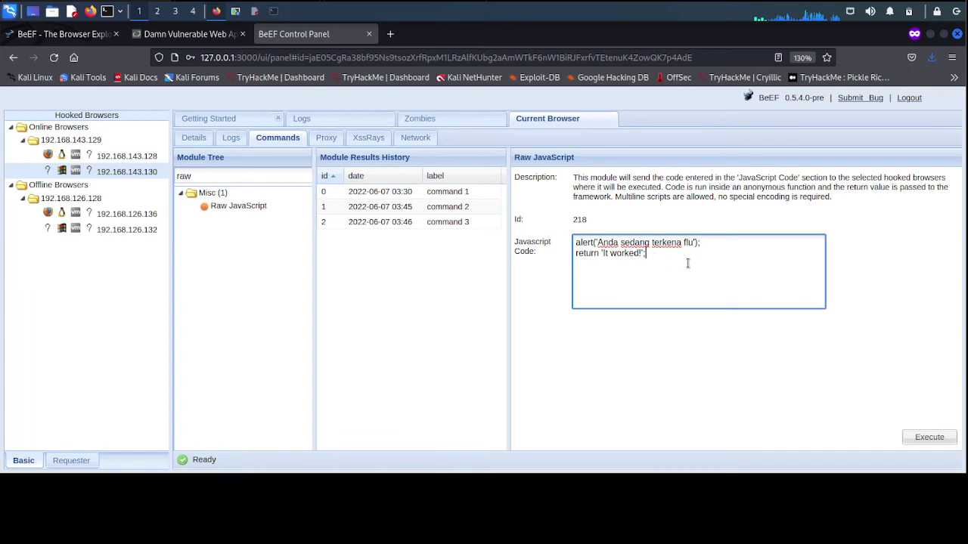
left_click(917, 439)
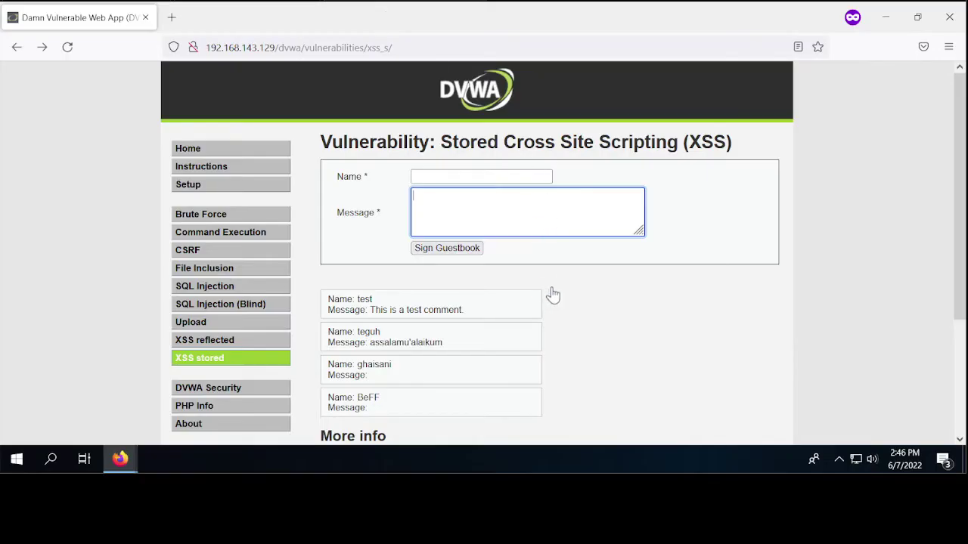
scroll(574, 288, "down", 3)
scroll(574, 288, "up", 3)
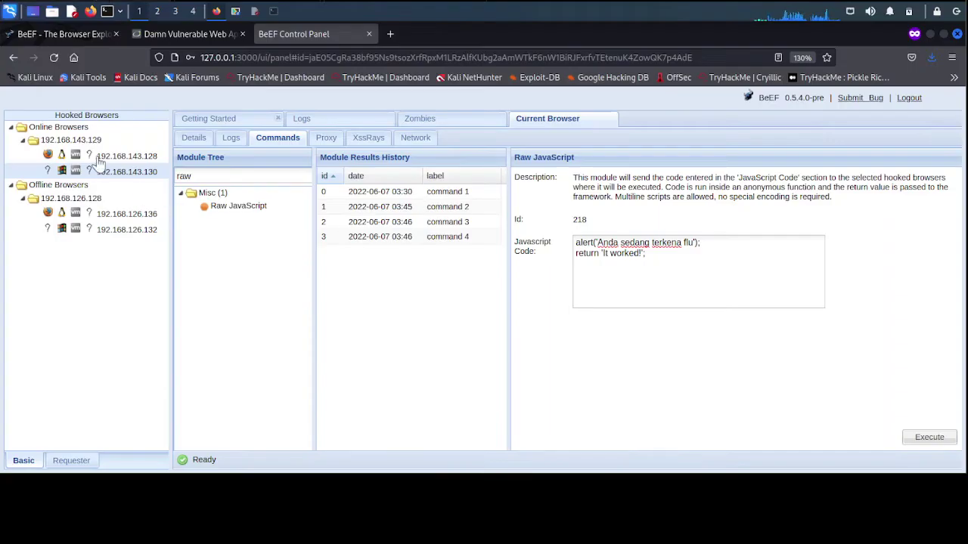
Reselect 192.168.143.130 and execute Raw JavaScript with its default alert as command 5
left_click(127, 157)
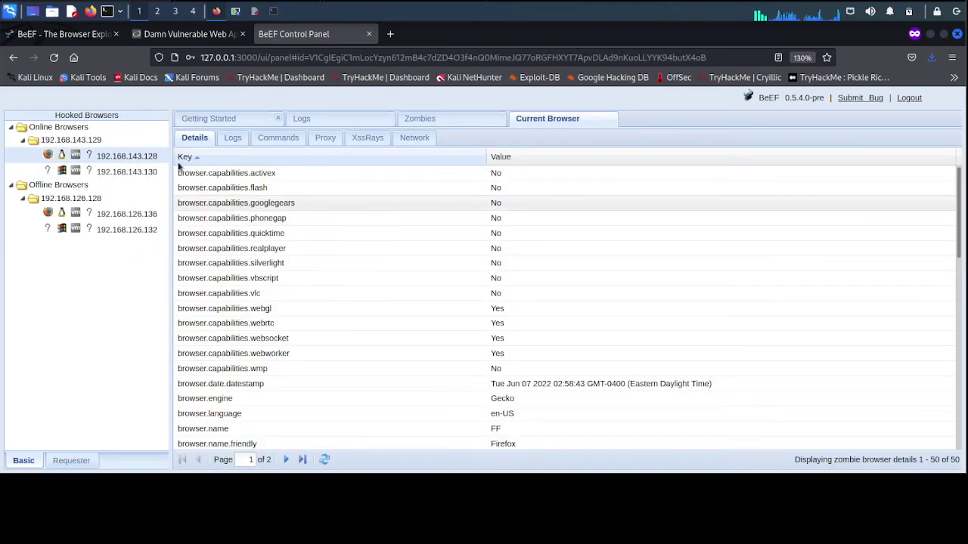
left_click(121, 172)
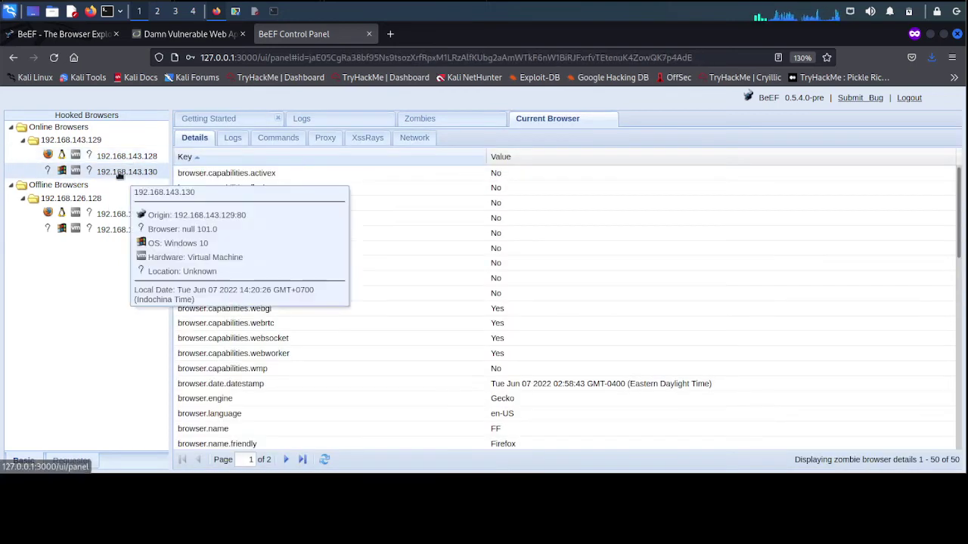
left_click(290, 142)
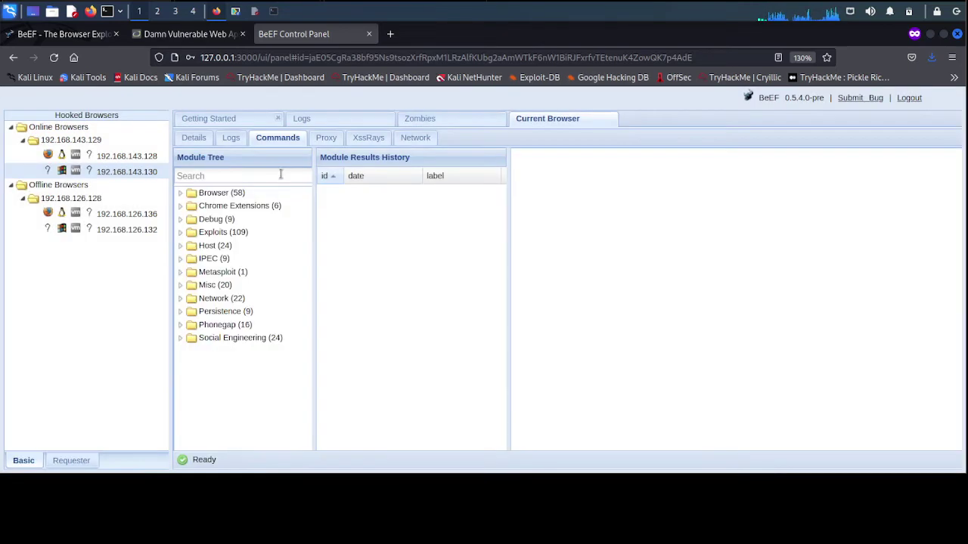
left_click(278, 176)
type("raw")
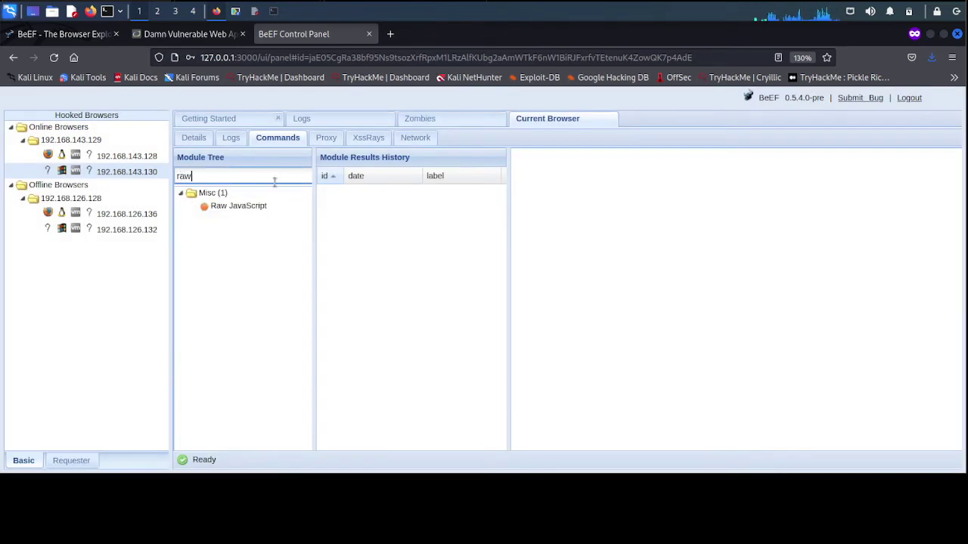
left_click(244, 215)
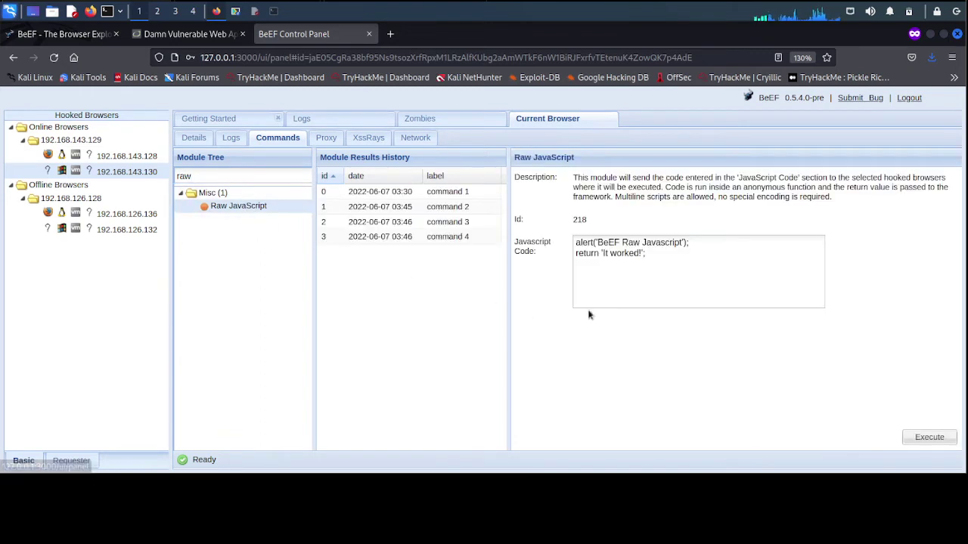
left_click(914, 441)
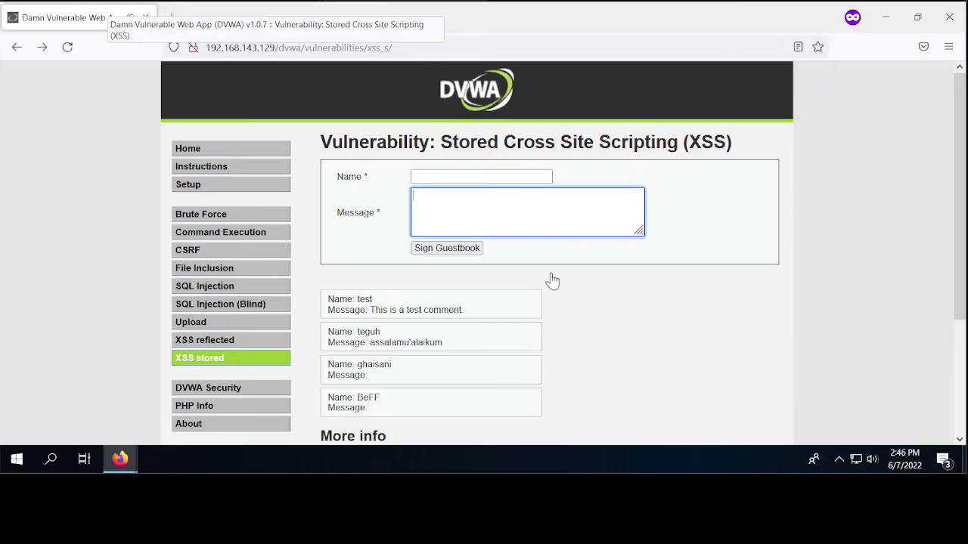
Deselect the guestbook message field and scroll the victim page
left_click(585, 286)
scroll(584, 285, "down", 1)
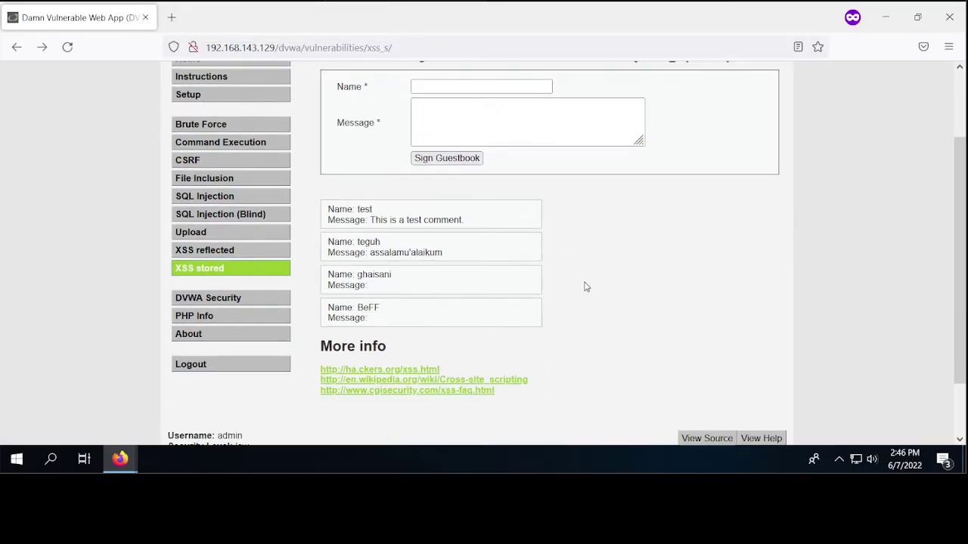
scroll(584, 285, "down", 1)
scroll(584, 286, "up", 1)
scroll(585, 286, "up", 1)
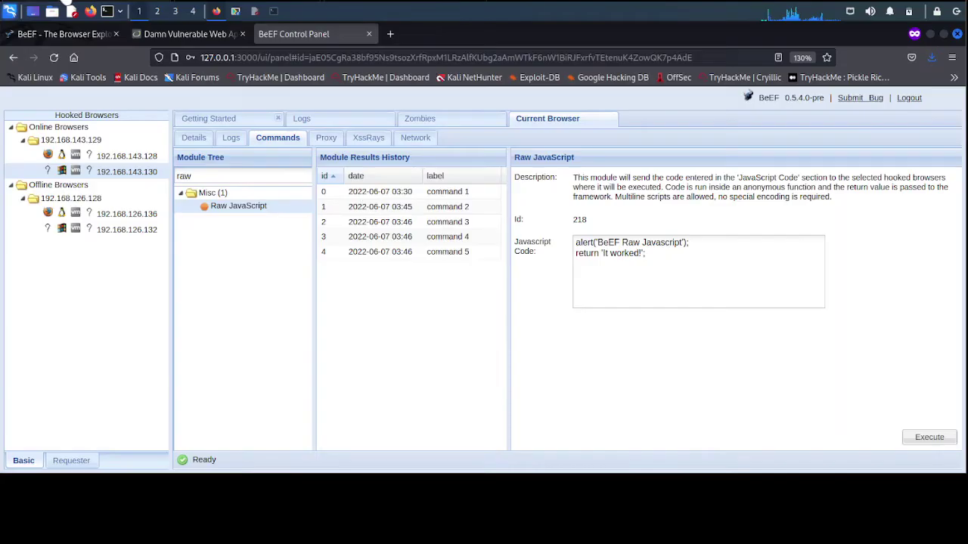
Execute Raw JavaScript again and view command 6's result, 'It worked!'
left_click(251, 176)
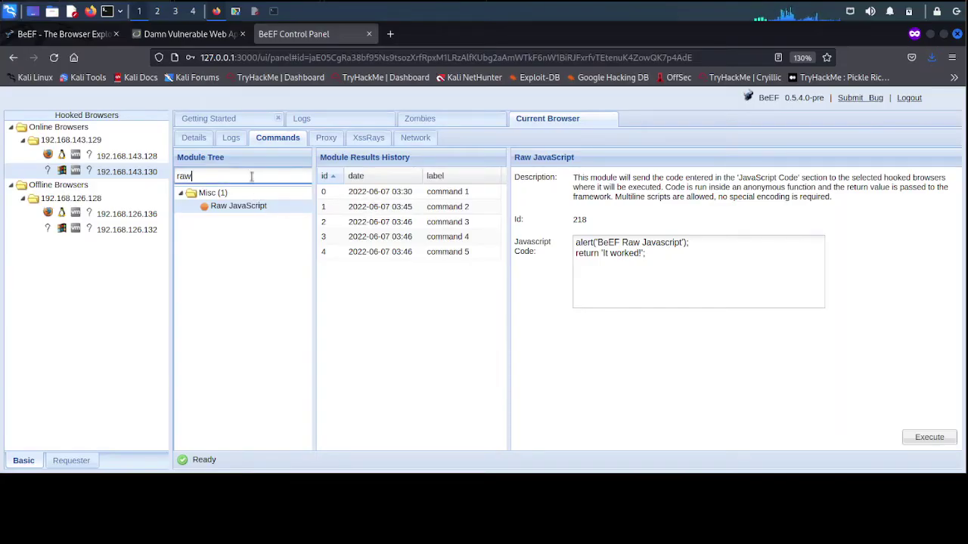
left_click(760, 289)
left_click(929, 437)
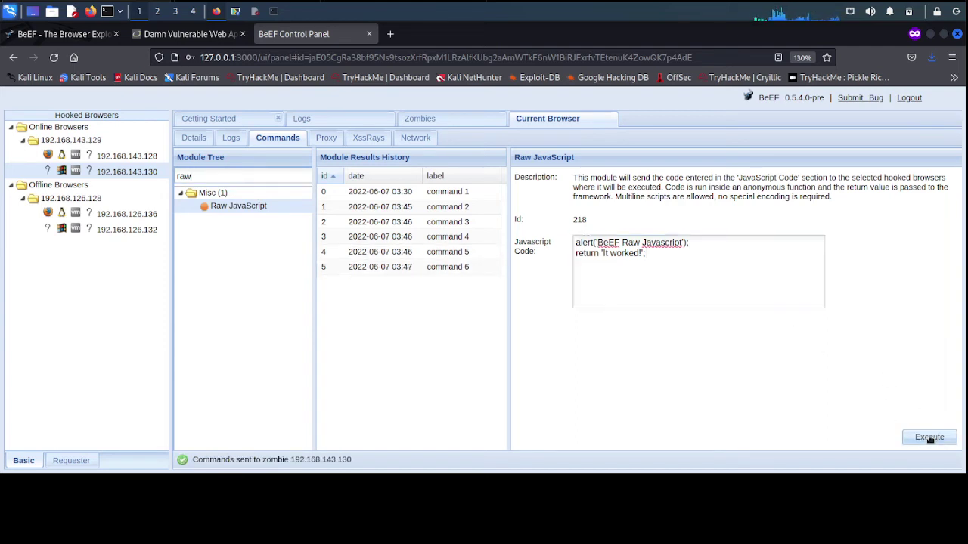
left_click(448, 269)
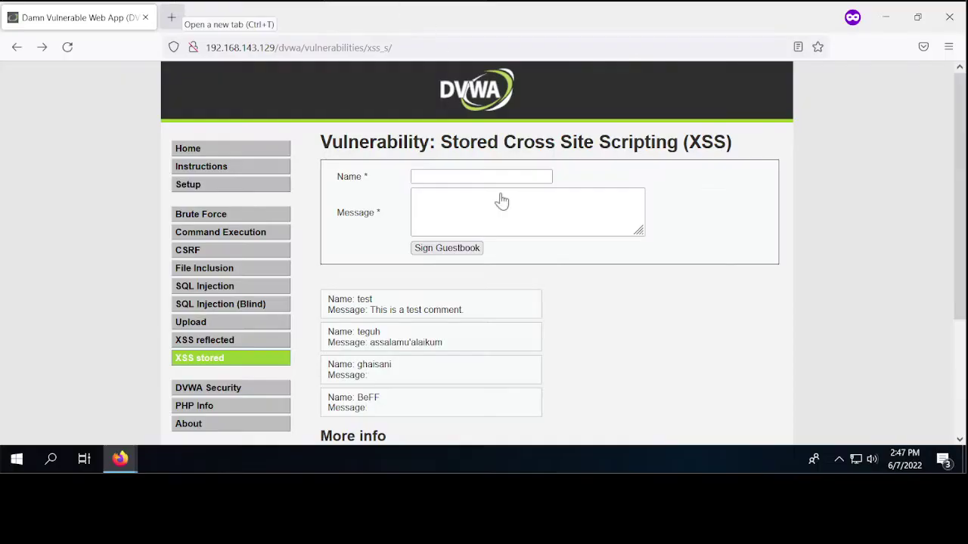
scroll(582, 284, "down", 3)
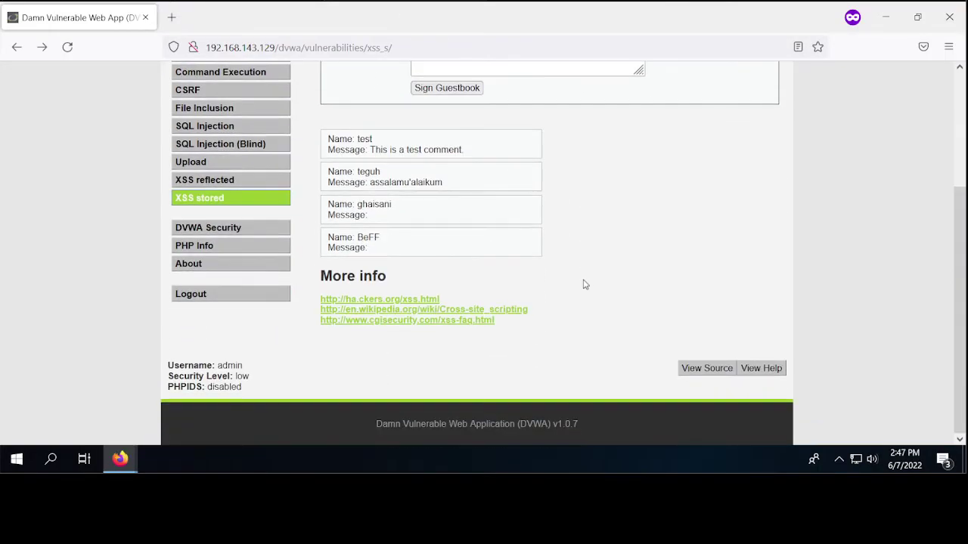
scroll(583, 284, "up", 3)
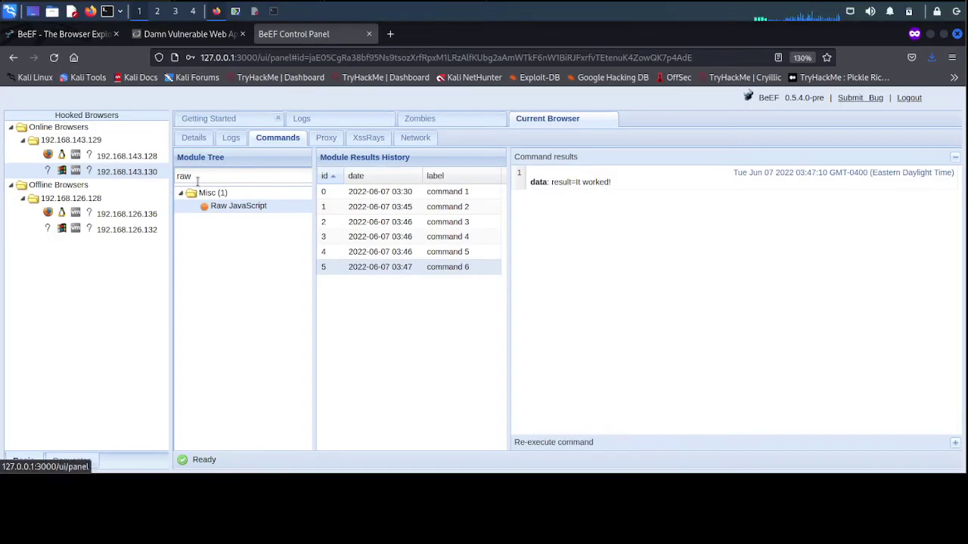
Search 'alert', open Create Alert Dialog, then select hooked browser 192.168.143.128
left_click_drag(209, 176, 161, 166)
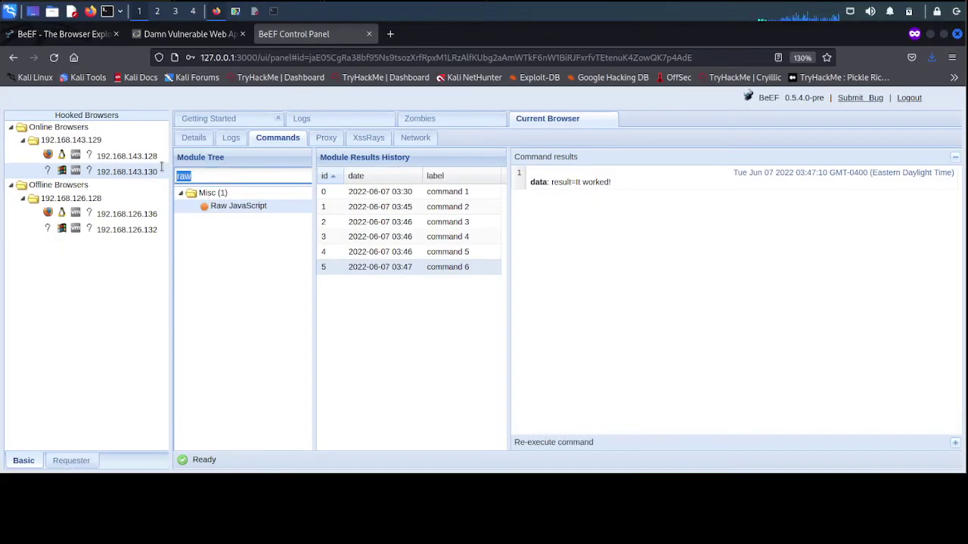
type("alert")
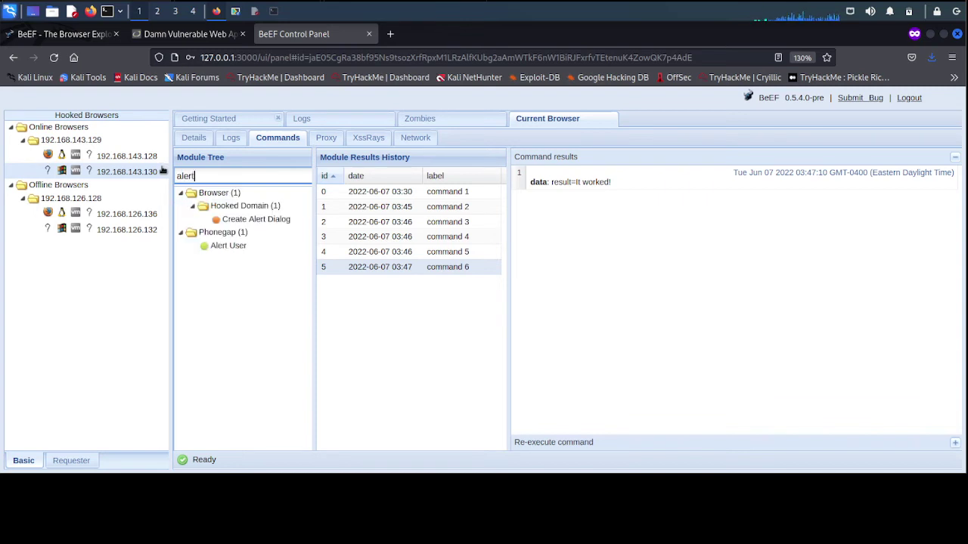
left_click(263, 220)
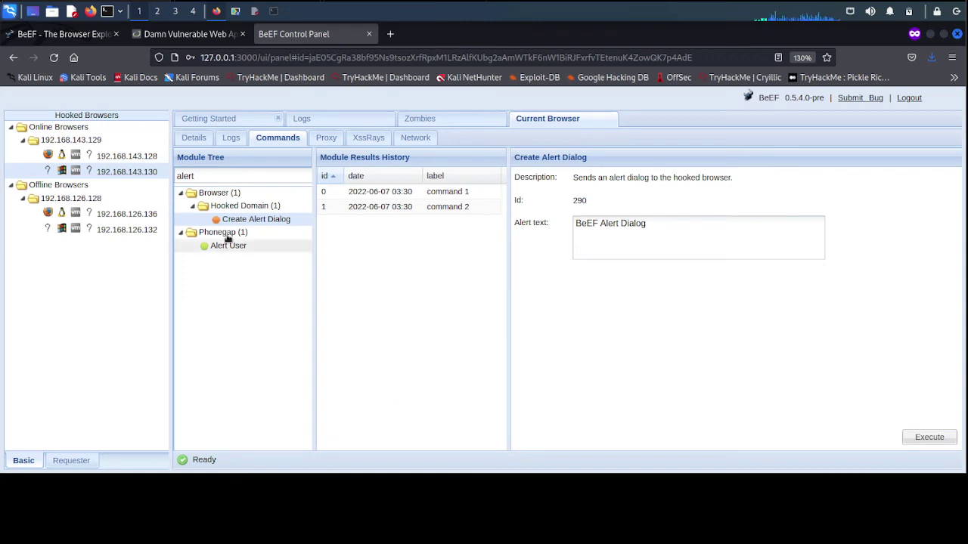
left_click(104, 157)
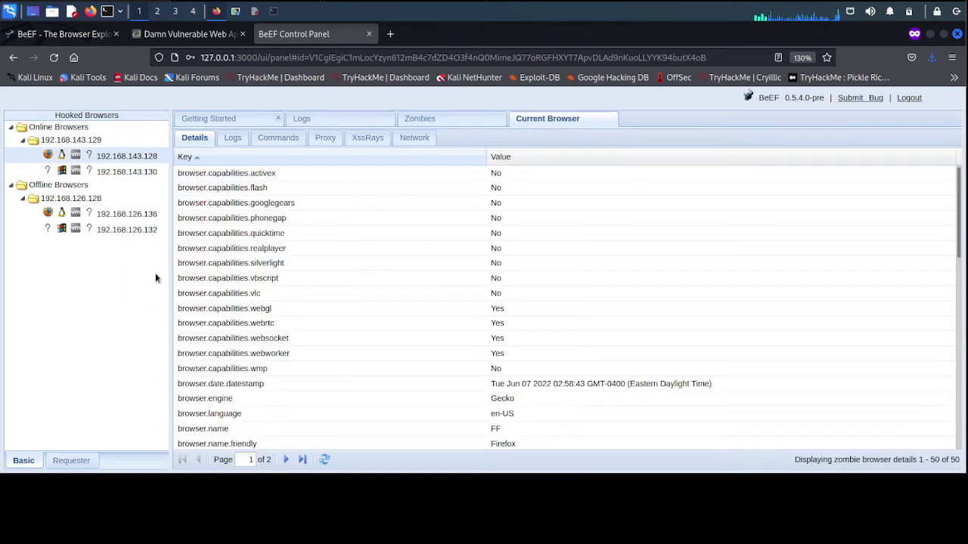
Send the Create Alert Dialog module to hooked browser 192.168.143.130
left_click(121, 173)
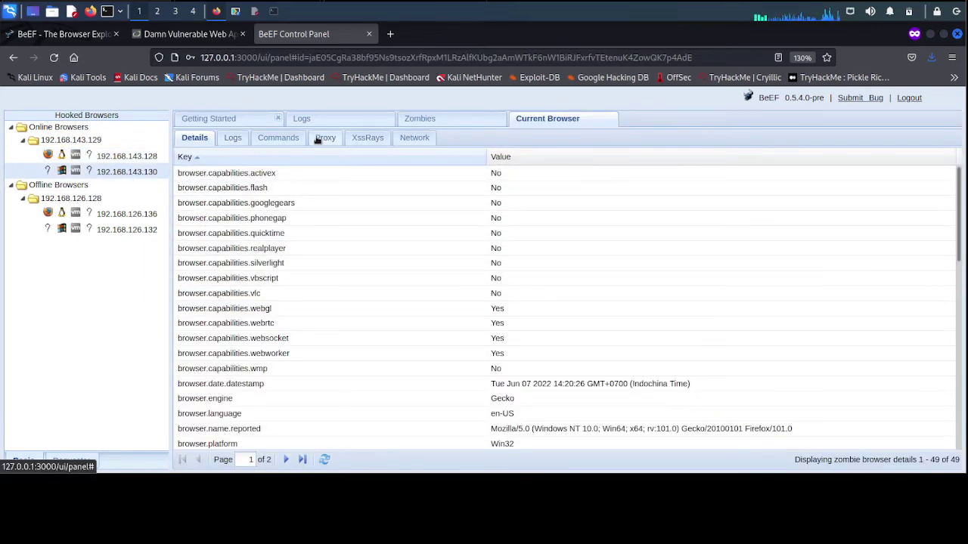
left_click(276, 142)
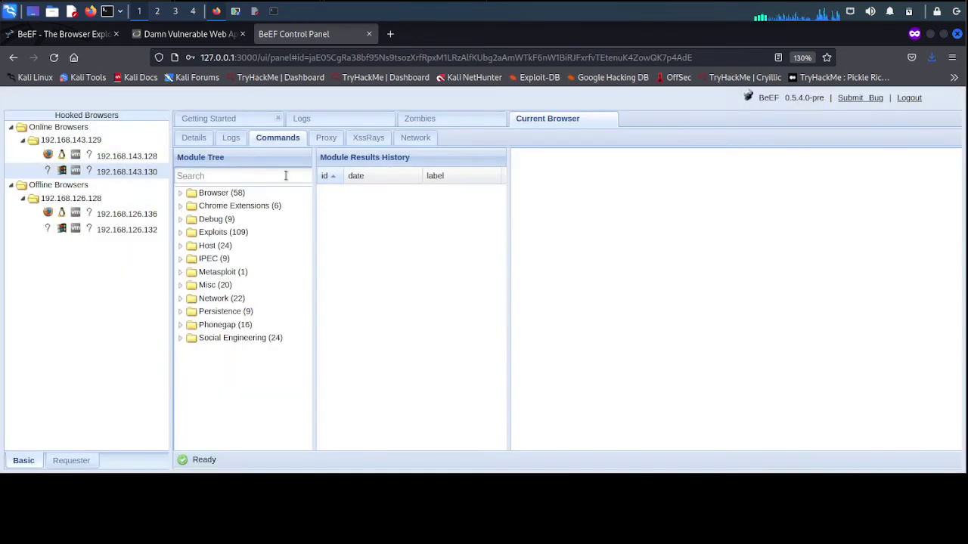
left_click(286, 175)
type("alert")
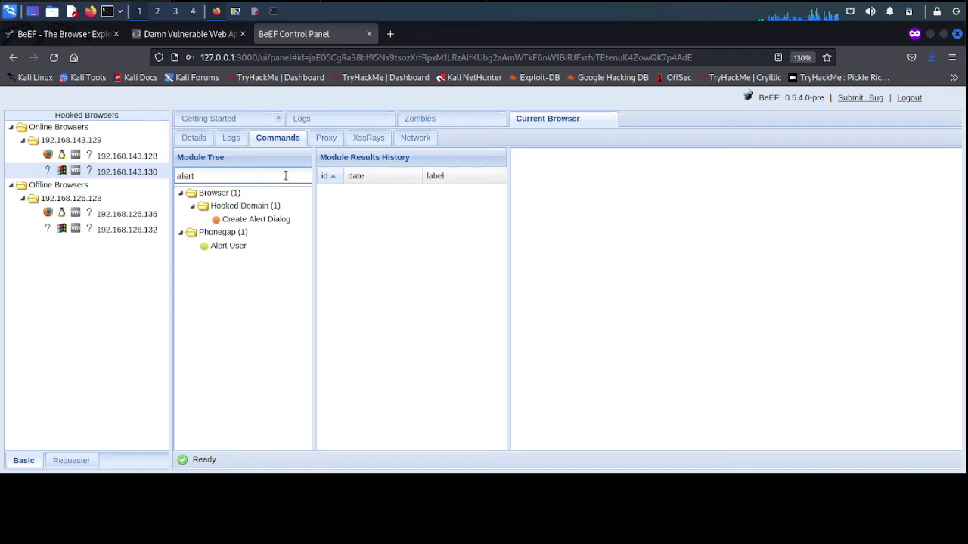
left_click(260, 218)
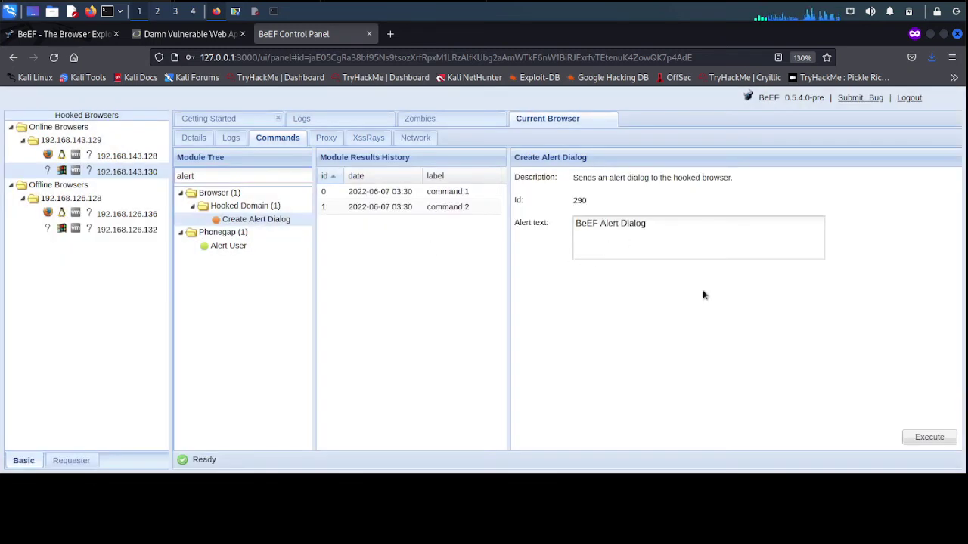
left_click(937, 444)
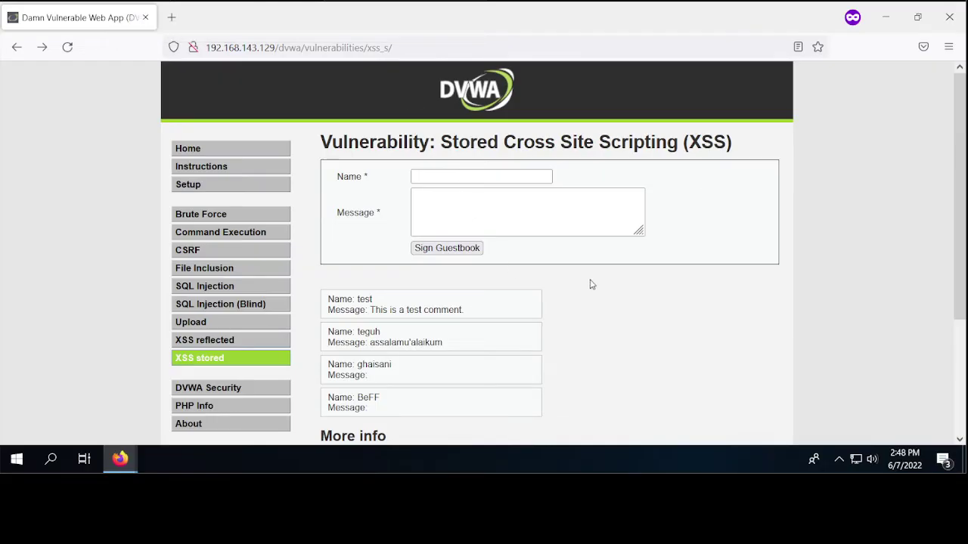
scroll(592, 284, "down", 3)
scroll(592, 284, "up", 3)
scroll(593, 285, "down", 3)
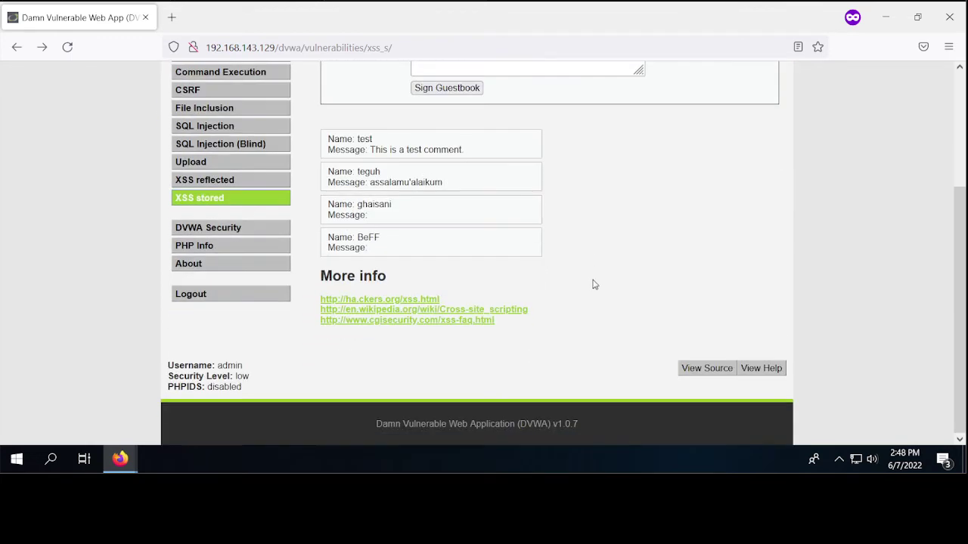
scroll(593, 285, "up", 3)
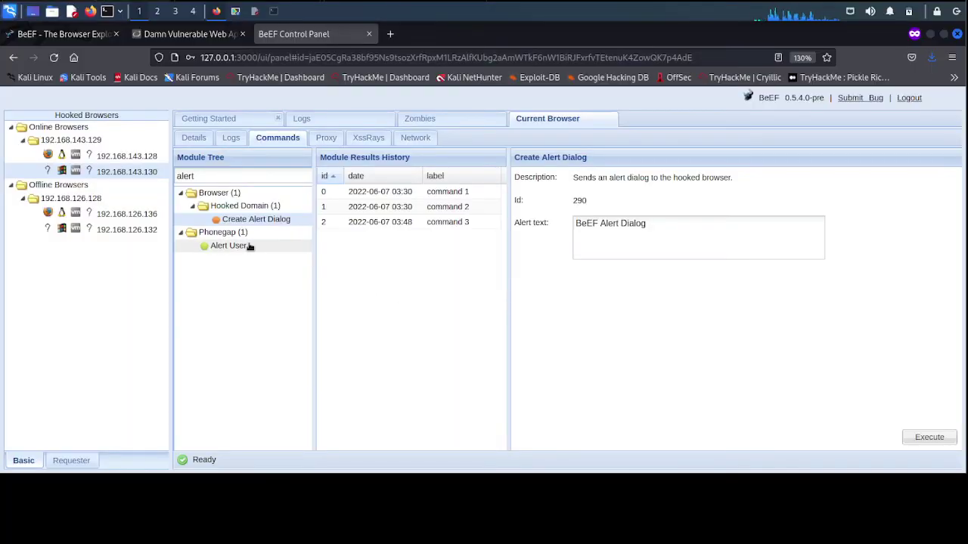
Execute the Alert User module with message 'Game over!' twice on the same browser
left_click(249, 246)
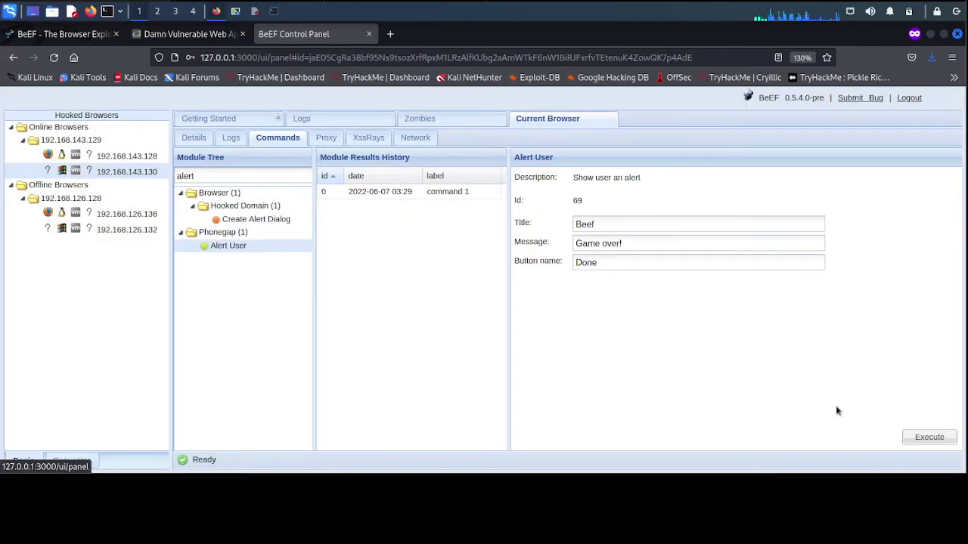
left_click(924, 442)
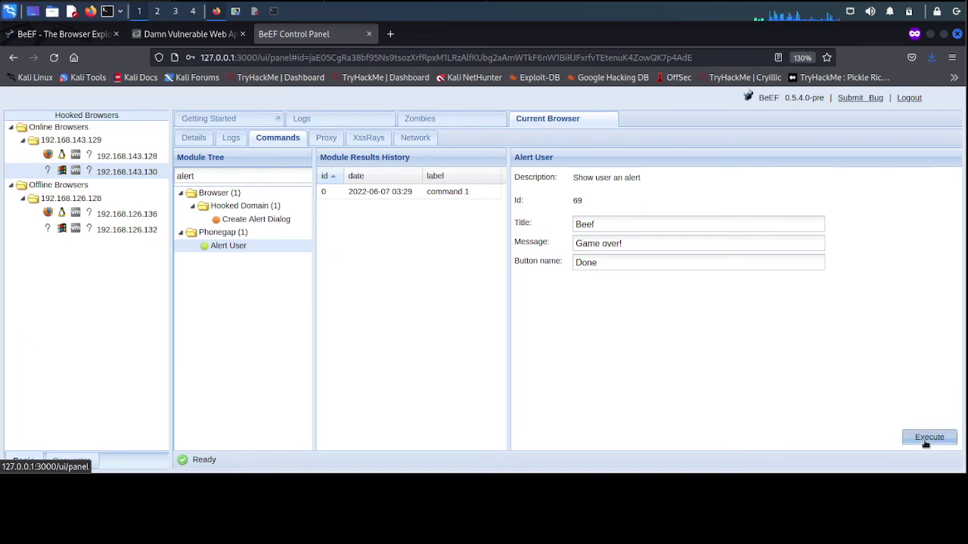
left_click(916, 438)
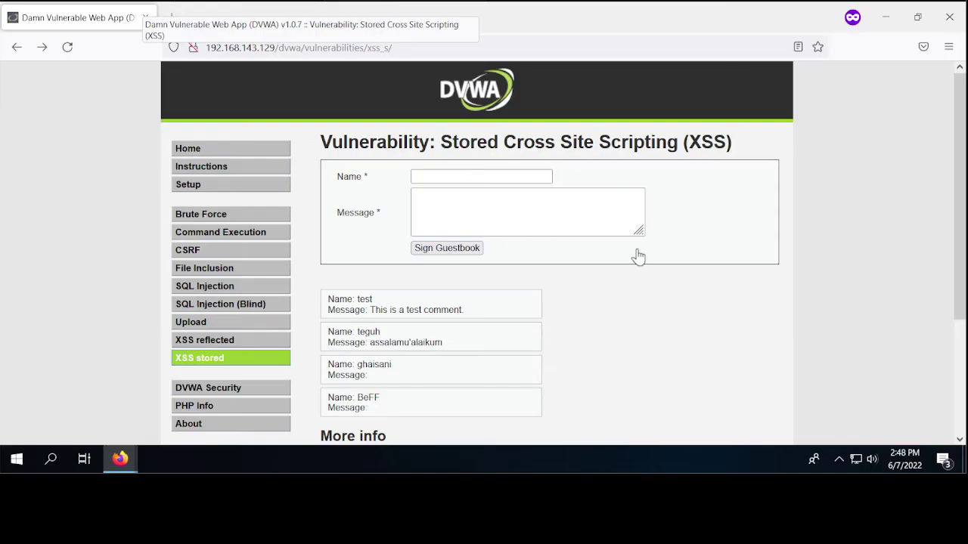
scroll(656, 288, "down", 2)
scroll(656, 288, "up", 2)
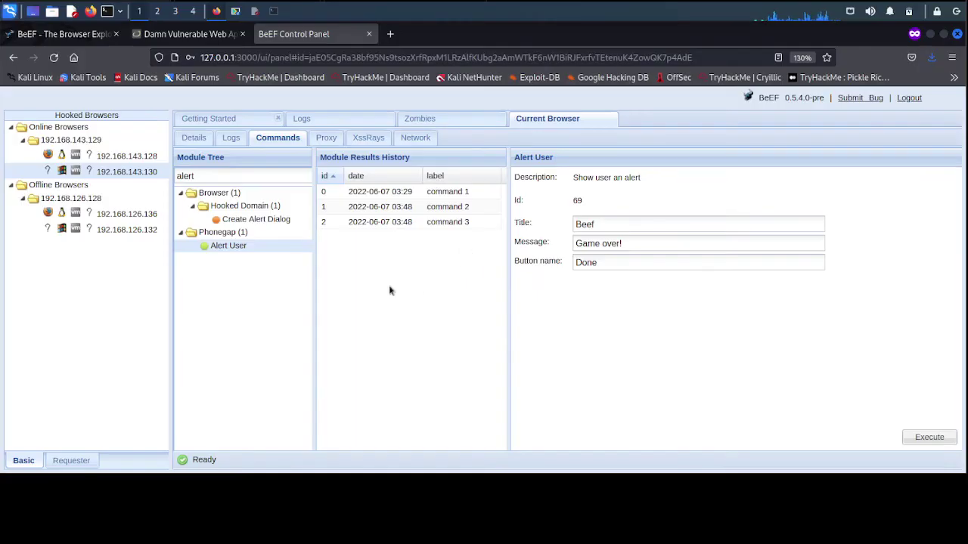
Check the DVWA stored XSS page, then return to the BeEF control panel
left_click(152, 35)
scroll(656, 281, "down", 2)
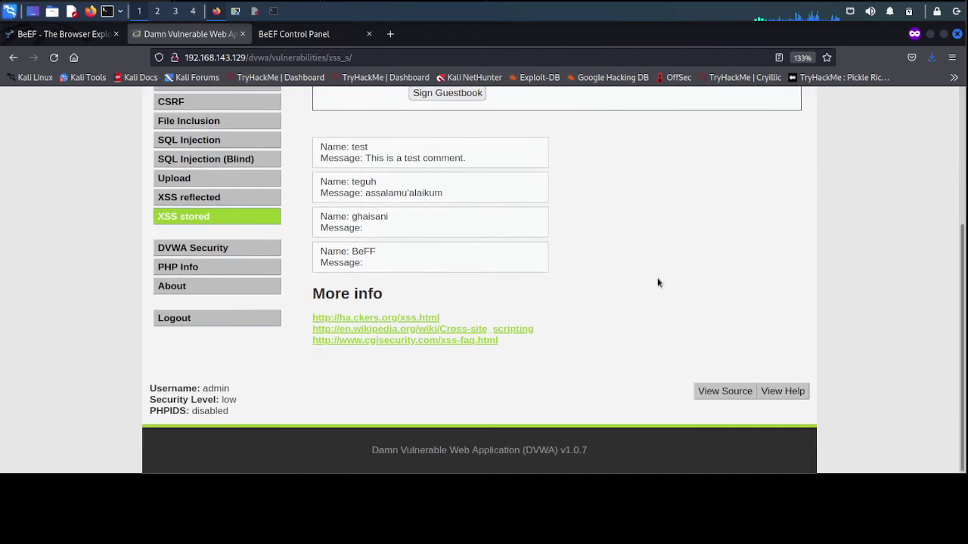
scroll(656, 282, "up", 3)
left_click(292, 37)
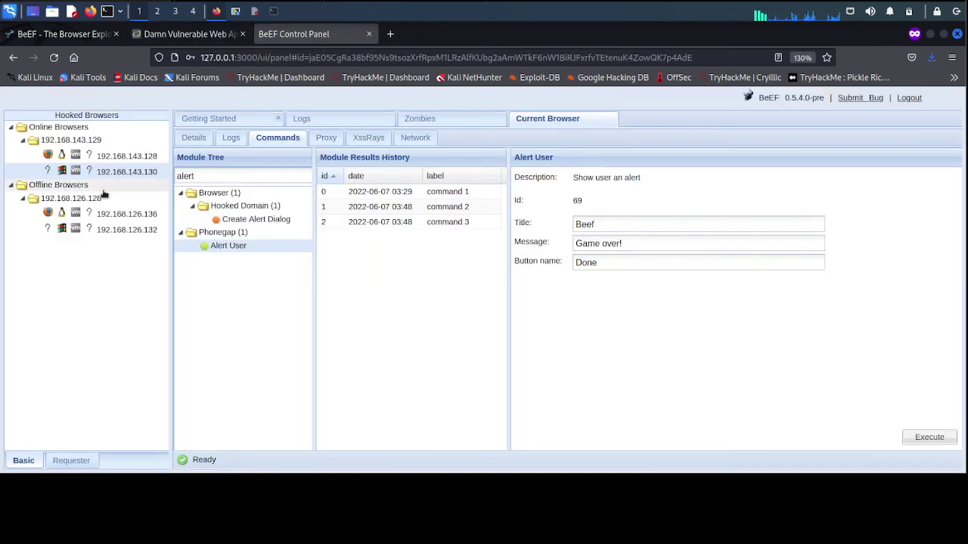
Execute the Raw JavaScript module against hooked browser 192.168.143.128
left_click(100, 159)
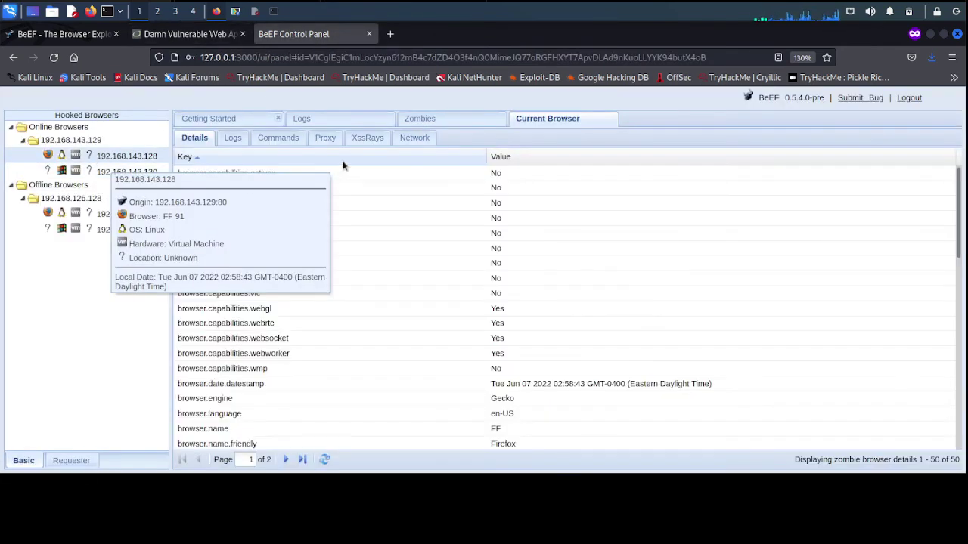
left_click(290, 141)
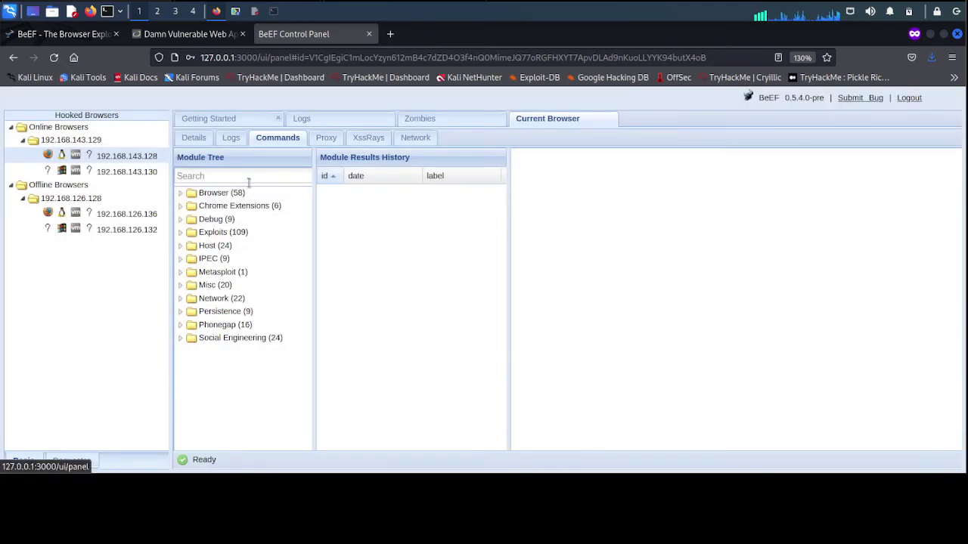
left_click(248, 179)
type("raw")
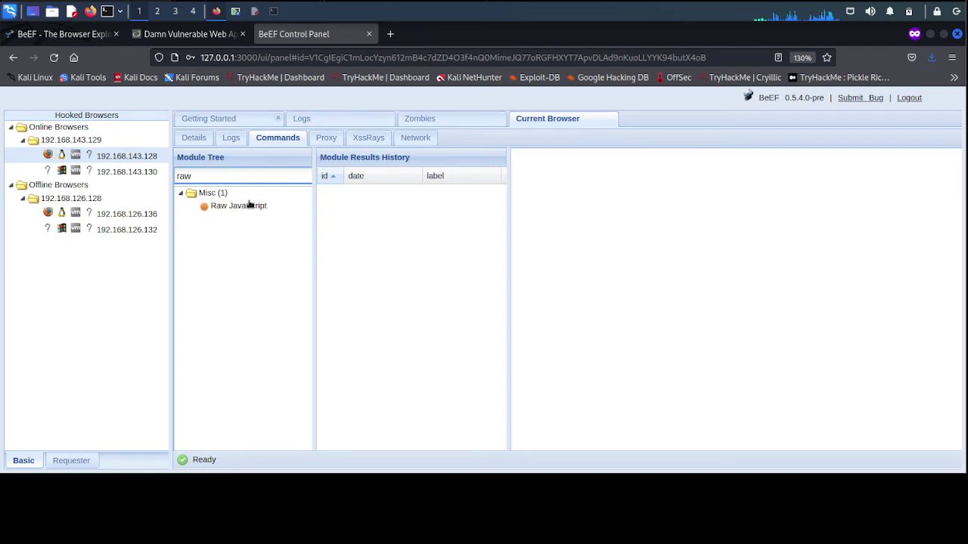
left_click(250, 206)
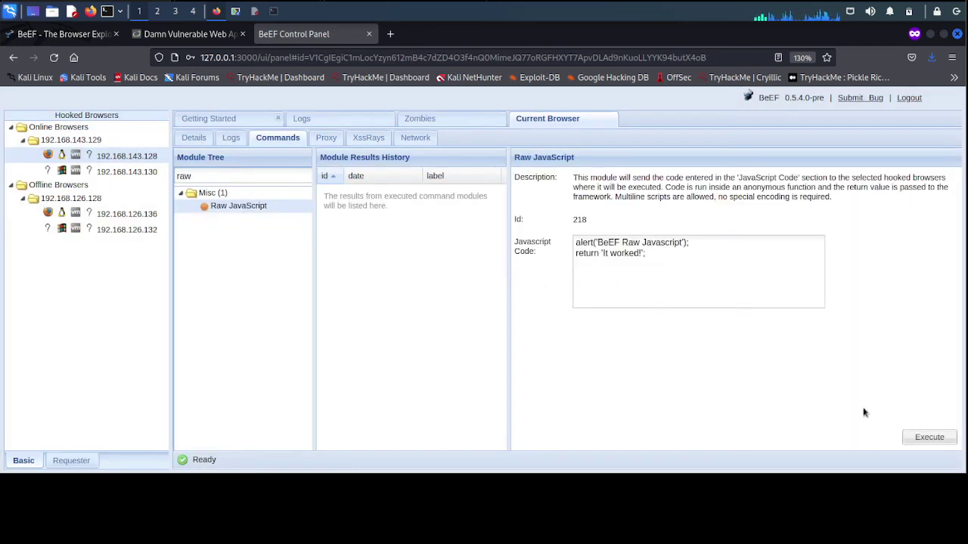
left_click(924, 438)
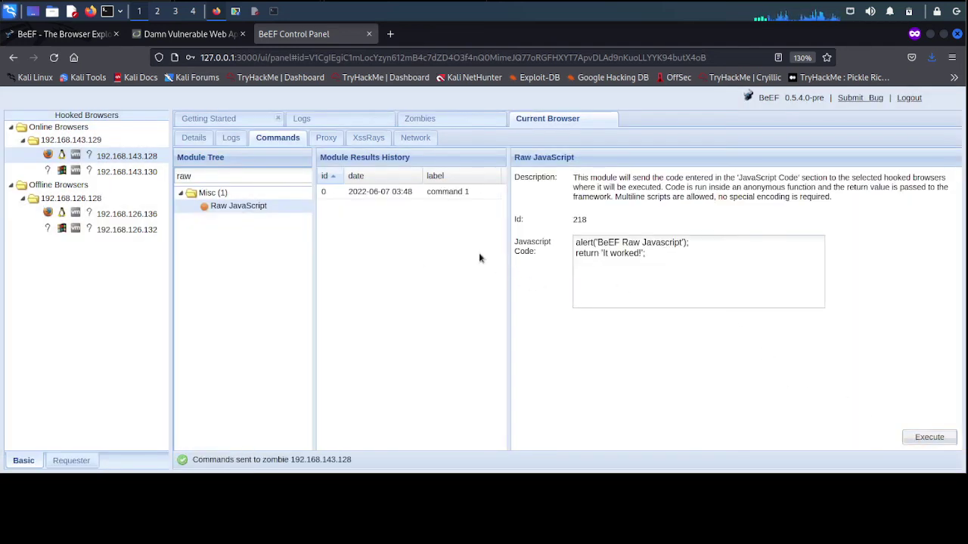
Dismiss the BeEF Raw Javascript alert on the DVWA page and return to BeEF
left_click(415, 193)
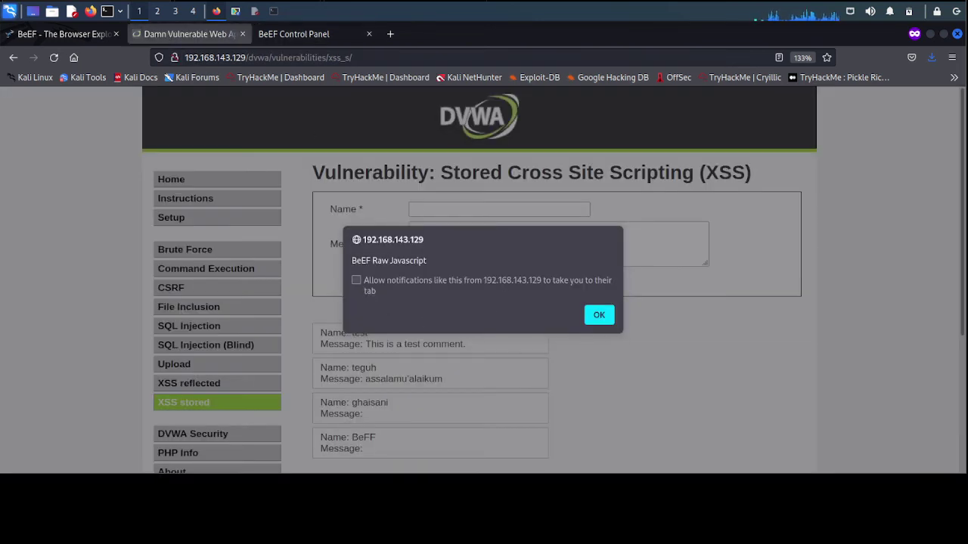
left_click(598, 315)
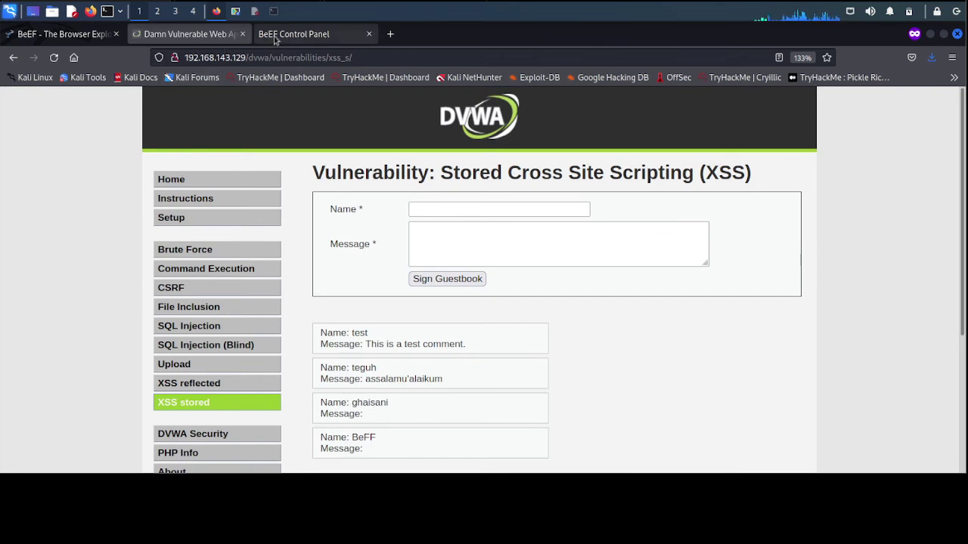
left_click(293, 35)
Execute Create Alert Dialog with the alert text 'Hallo Nama Saya' followed by the user's name
double_click(218, 173)
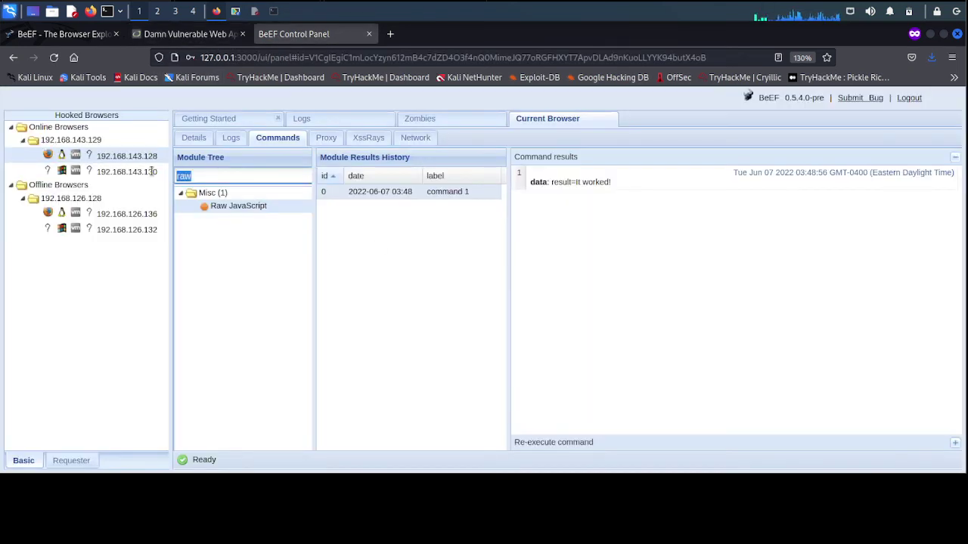
type("alert")
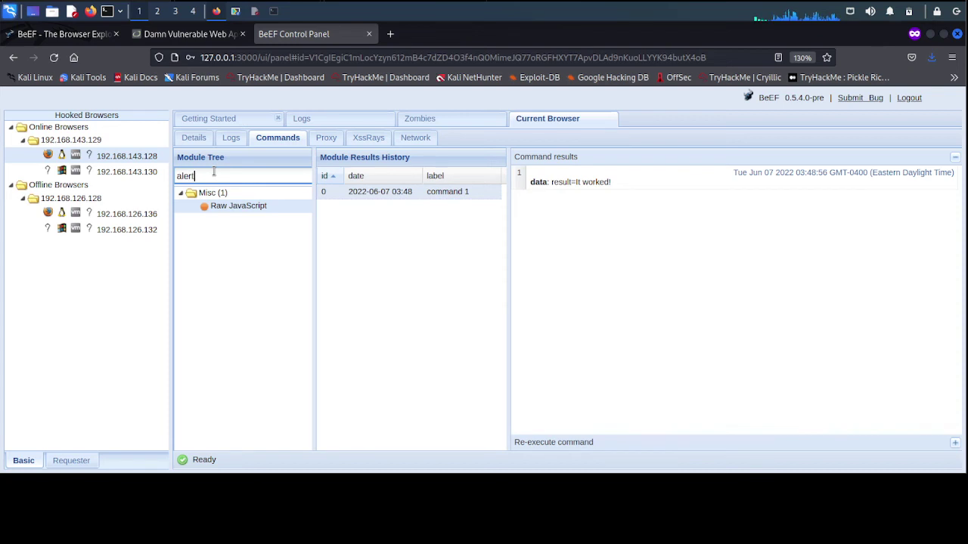
left_click(237, 221)
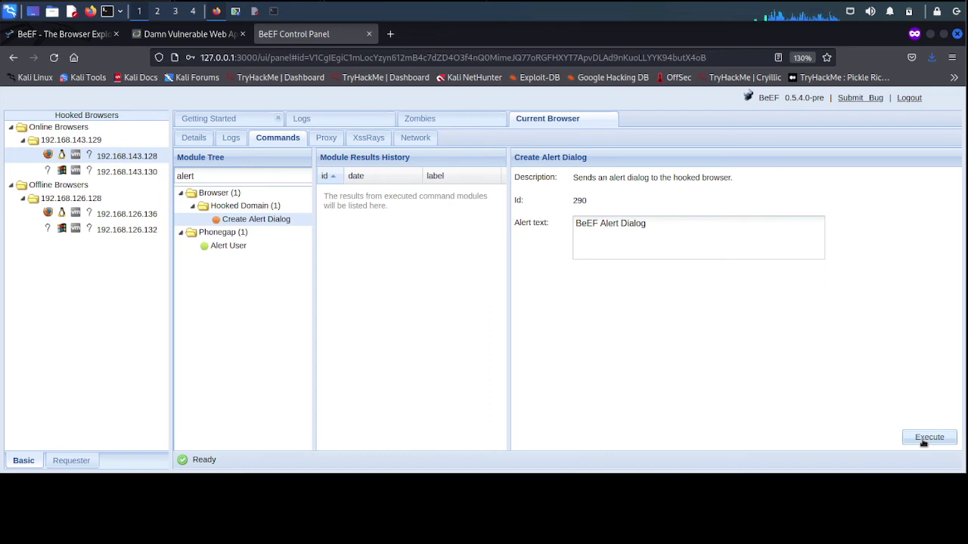
left_click_drag(677, 235, 554, 213)
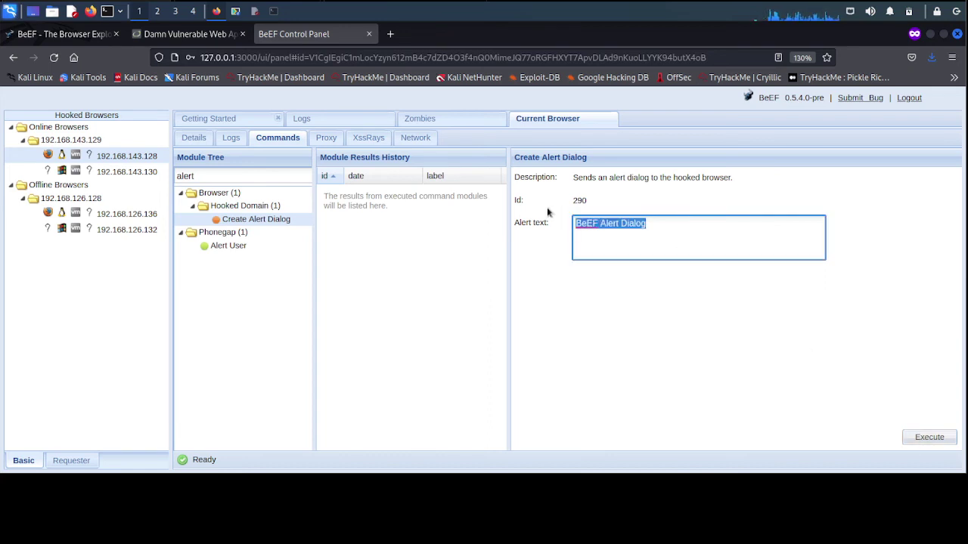
type("Hallo Na")
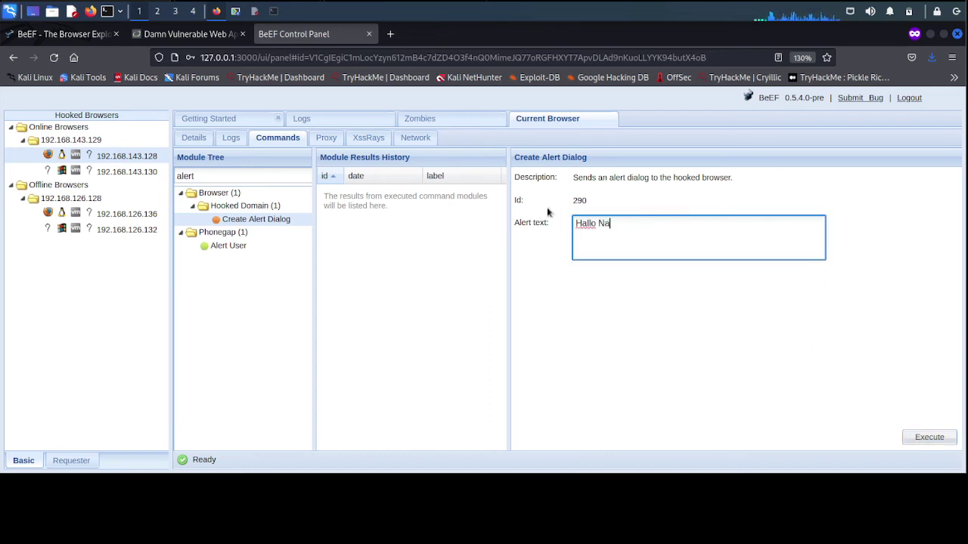
type("ma Saya Te")
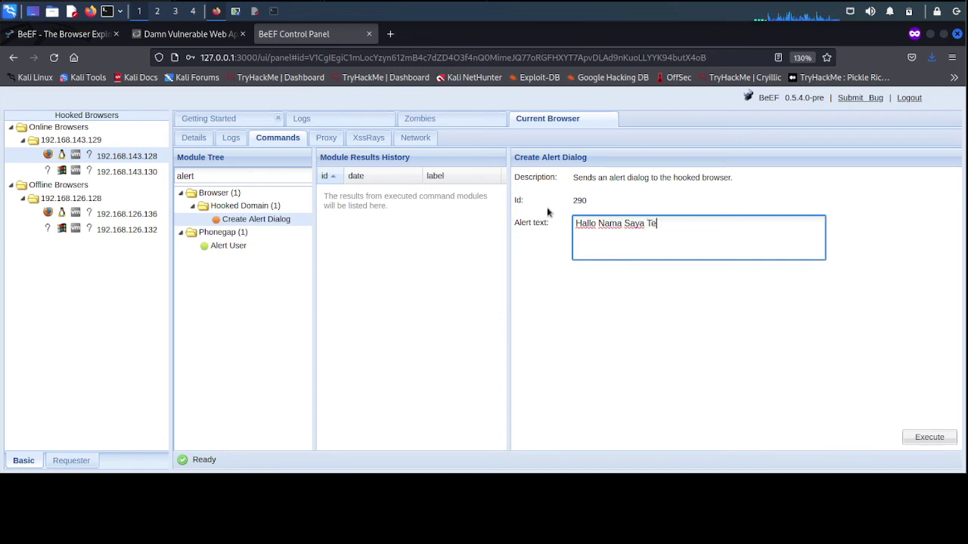
type("guh")
left_click(918, 443)
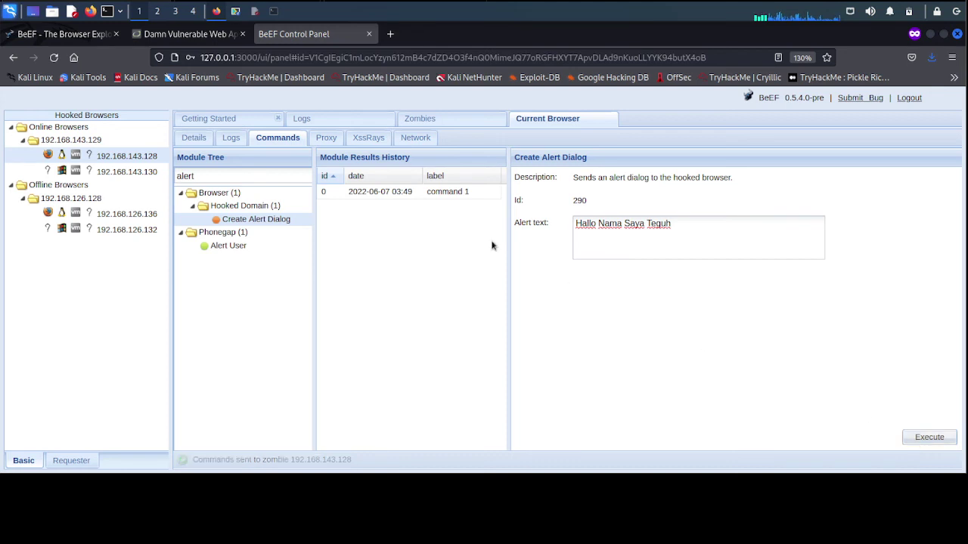
View command 1's result, dismiss the greeting alert on the DVWA page, and return to BeEF
left_click(454, 192)
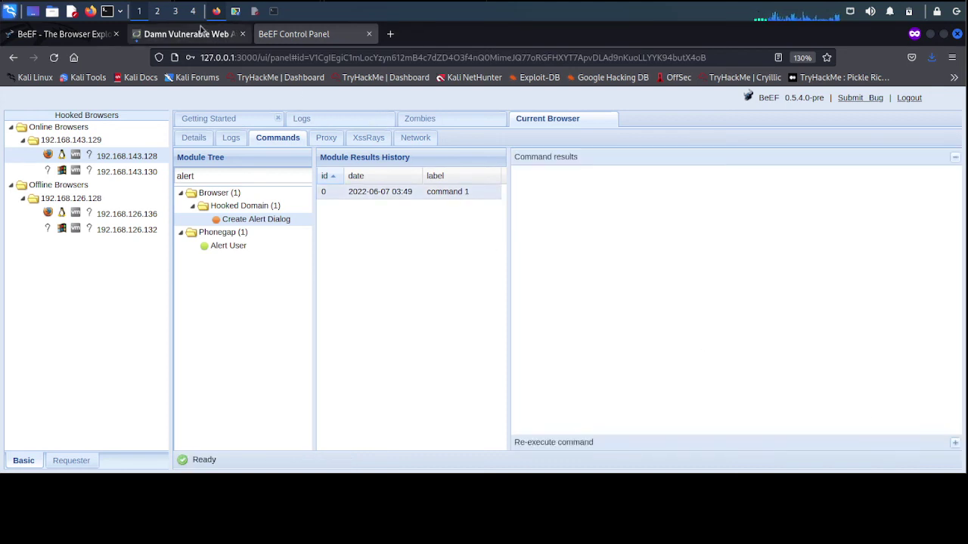
left_click(200, 34)
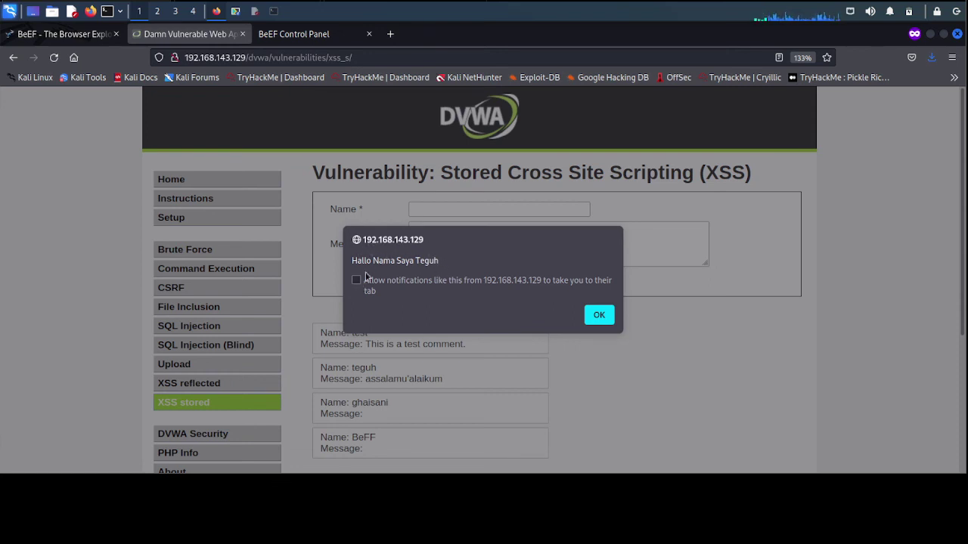
left_click(599, 314)
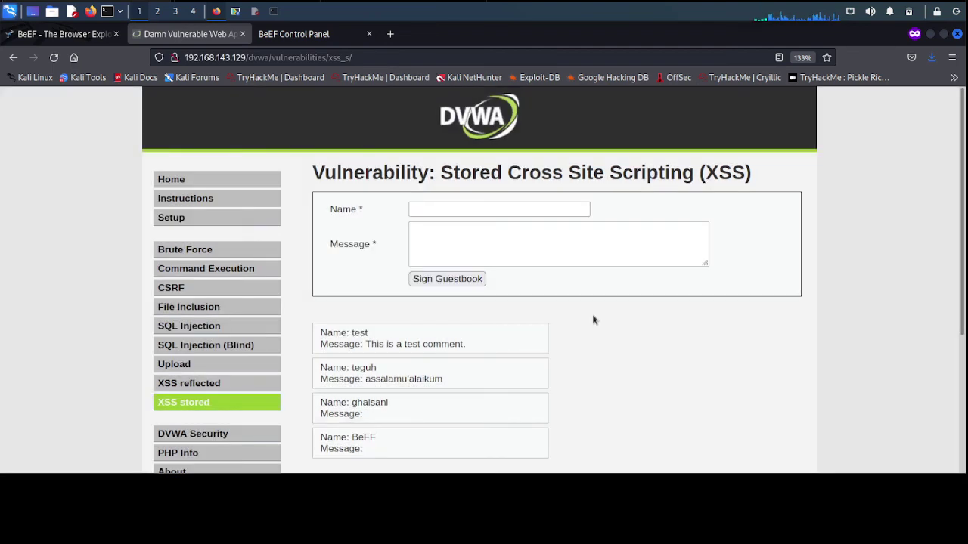
left_click(303, 33)
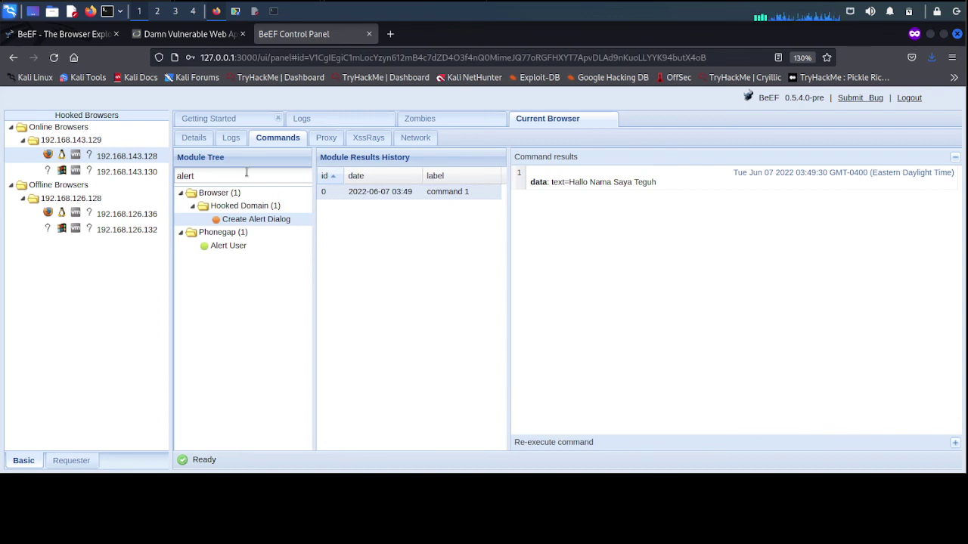
Find the Spyder Eye module with search 'sp' and execute it on the hooked browser
left_click_drag(237, 172, 160, 172)
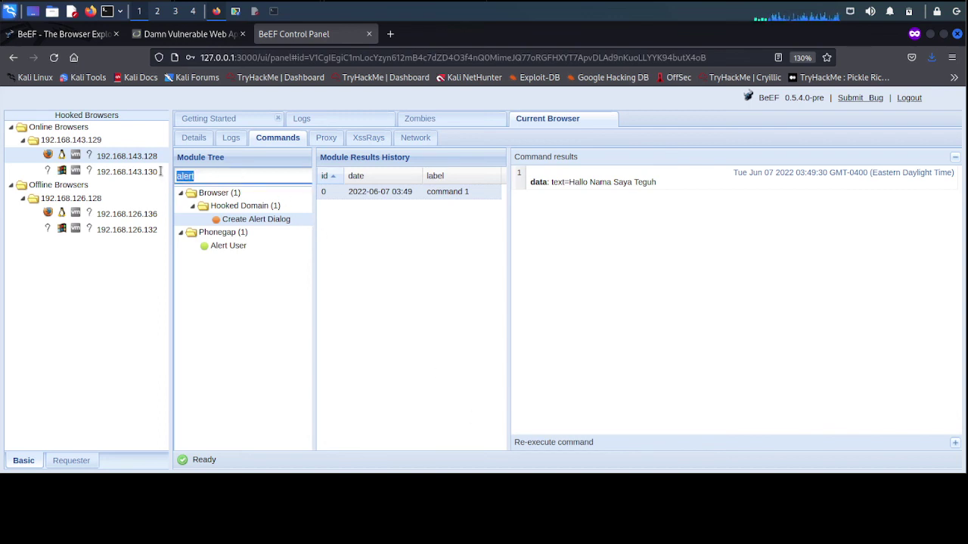
type("spy")
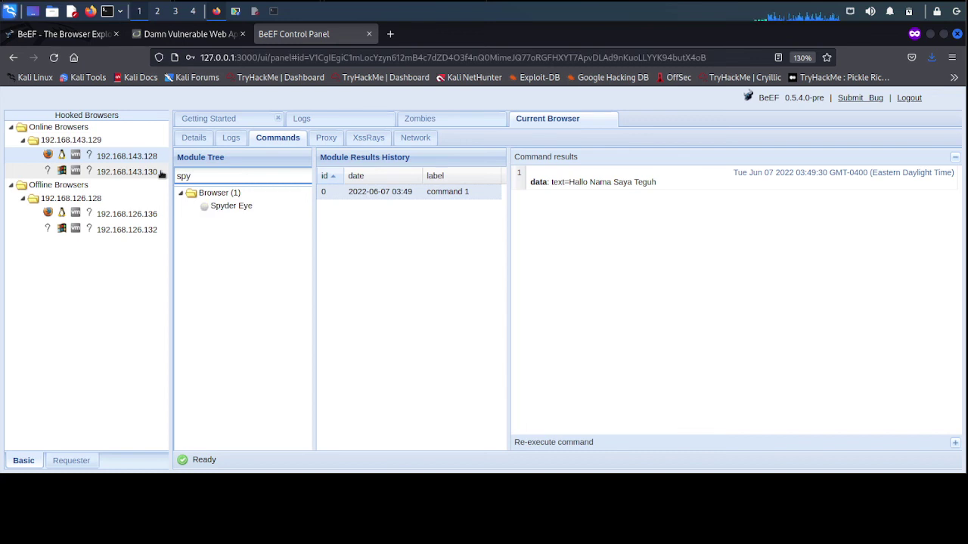
left_click(230, 206)
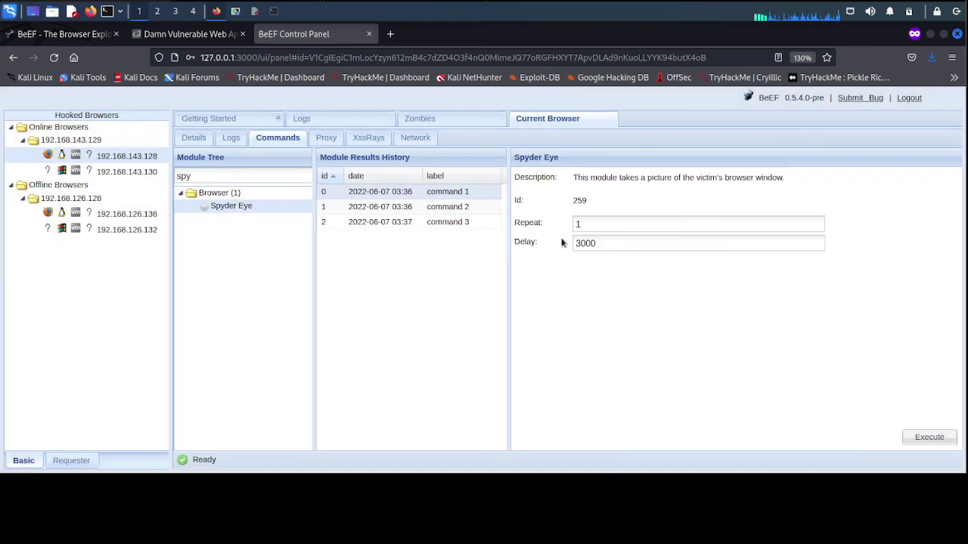
left_click(931, 438)
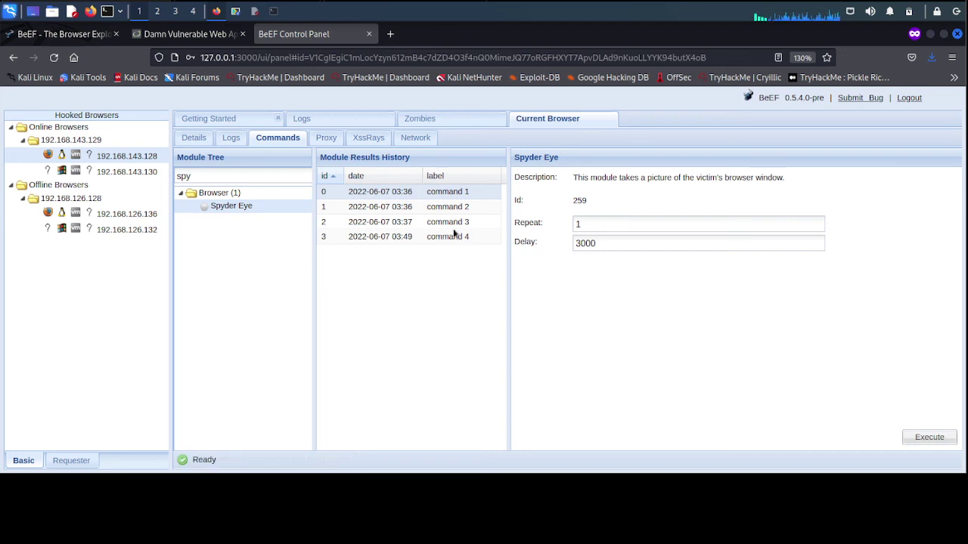
Review commands 1–4 in Module Results History, including command 4's captured DVWA screenshot
left_click(428, 241)
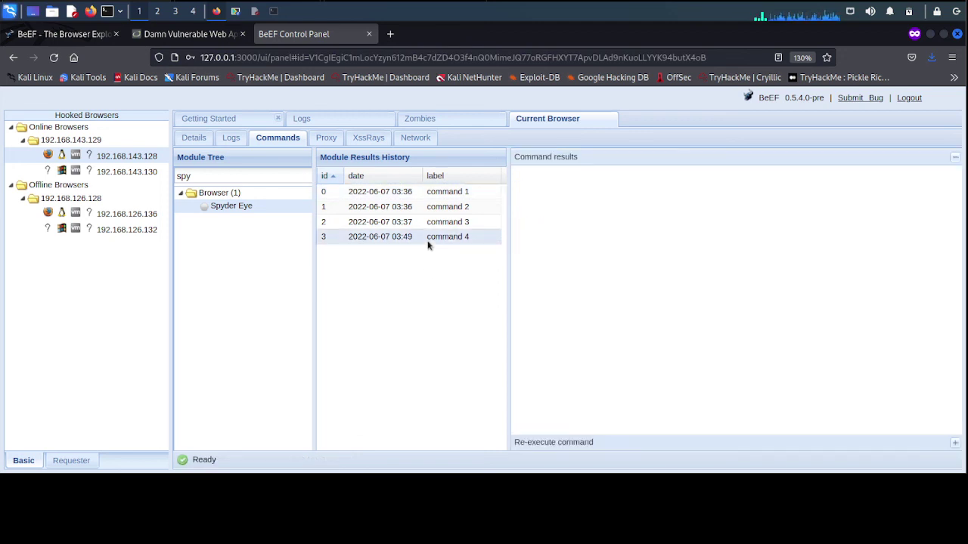
left_click(434, 198)
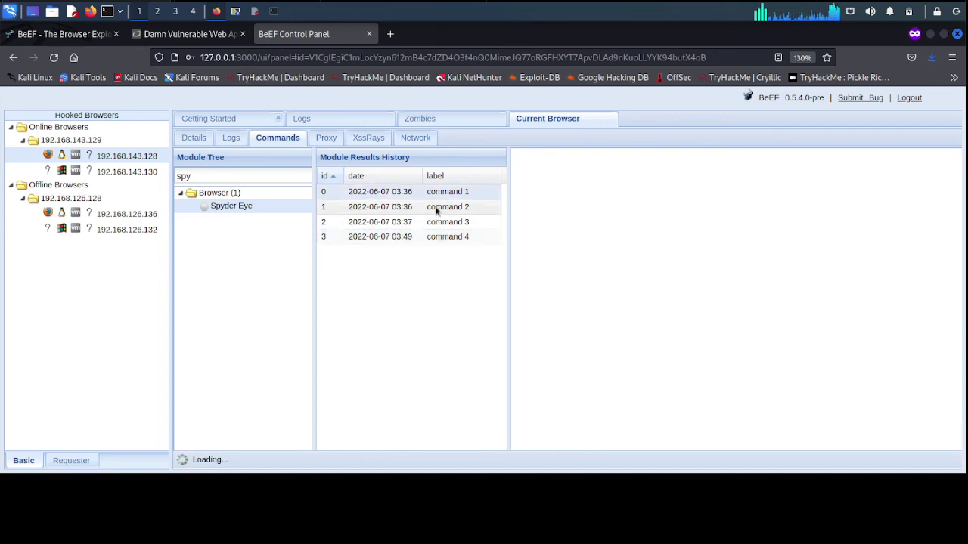
left_click(435, 209)
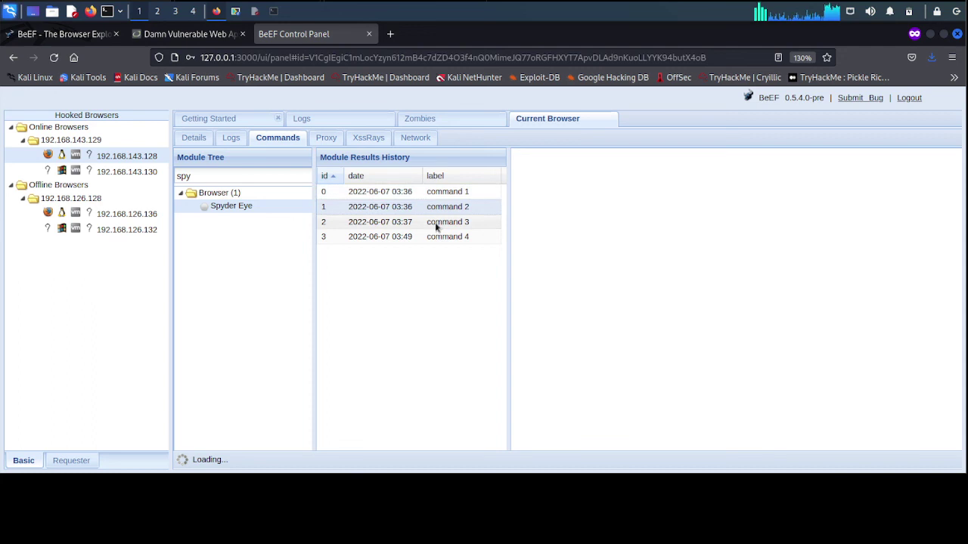
left_click(436, 223)
left_click(437, 239)
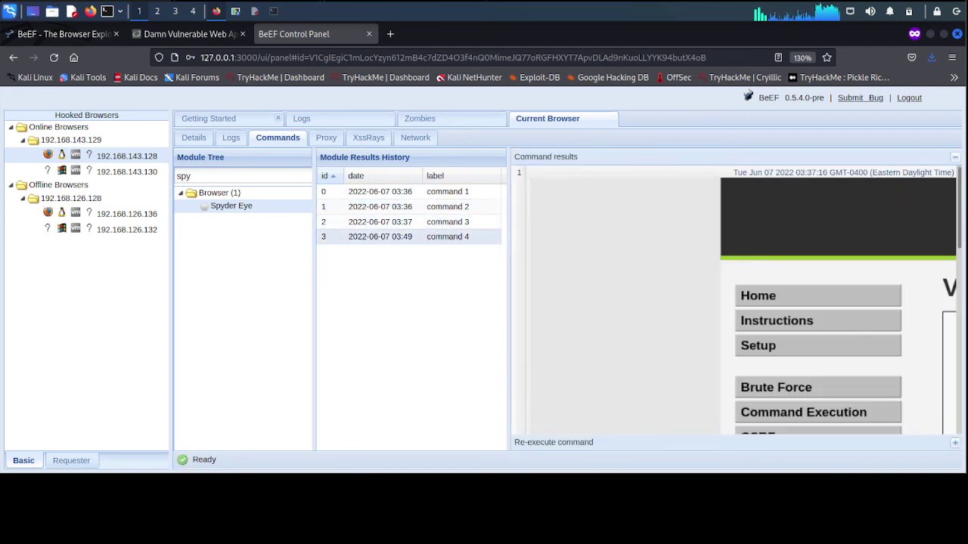
scroll(652, 295, "down", 5)
scroll(653, 295, "down", 3)
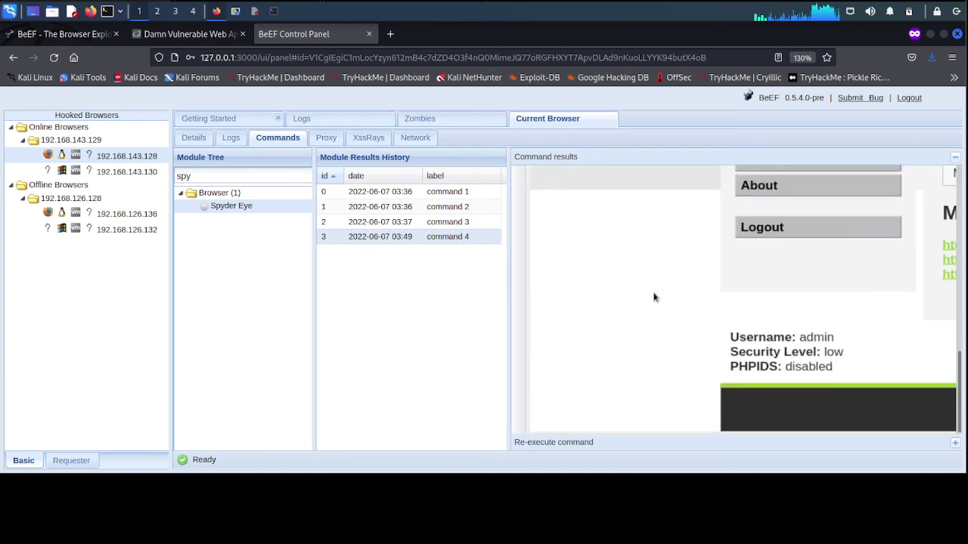
scroll(654, 297, "up", 10)
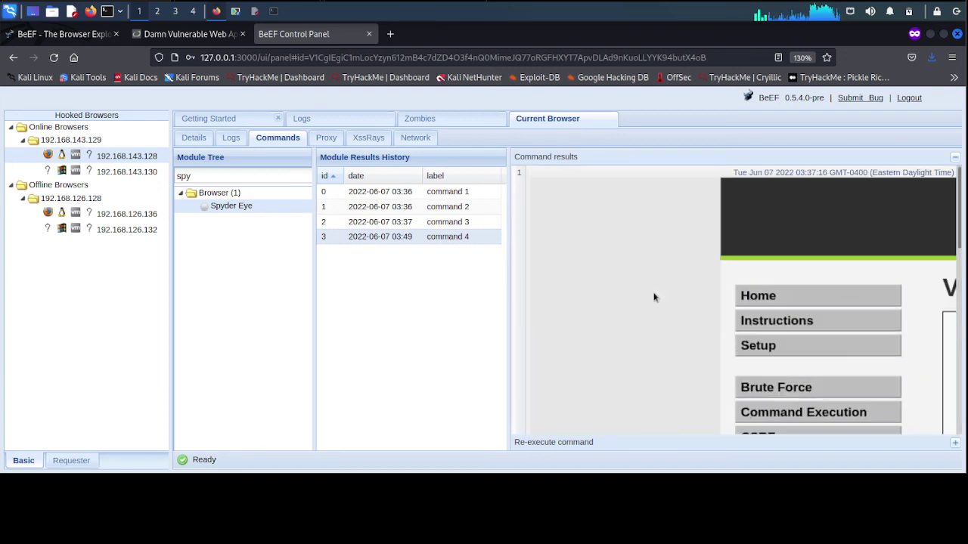
left_click(195, 176)
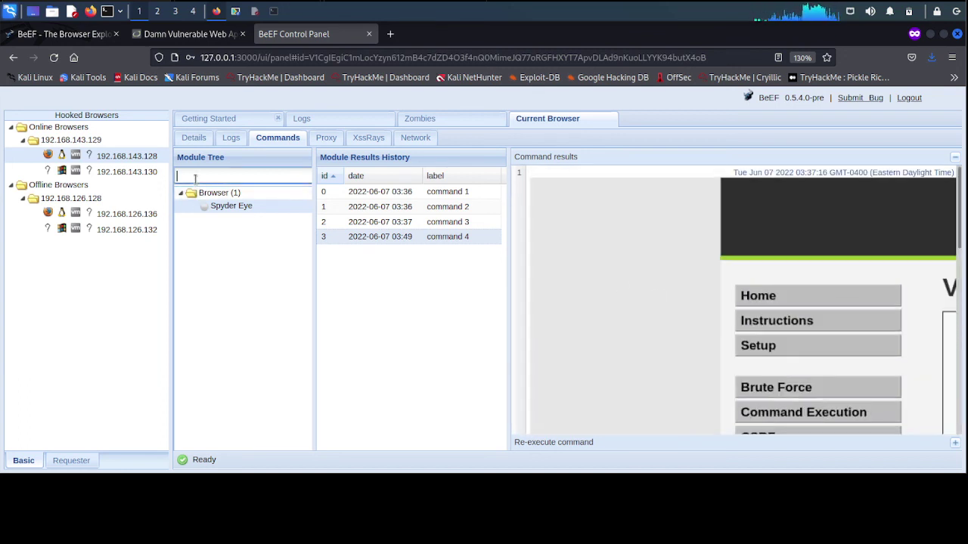
left_click(103, 154)
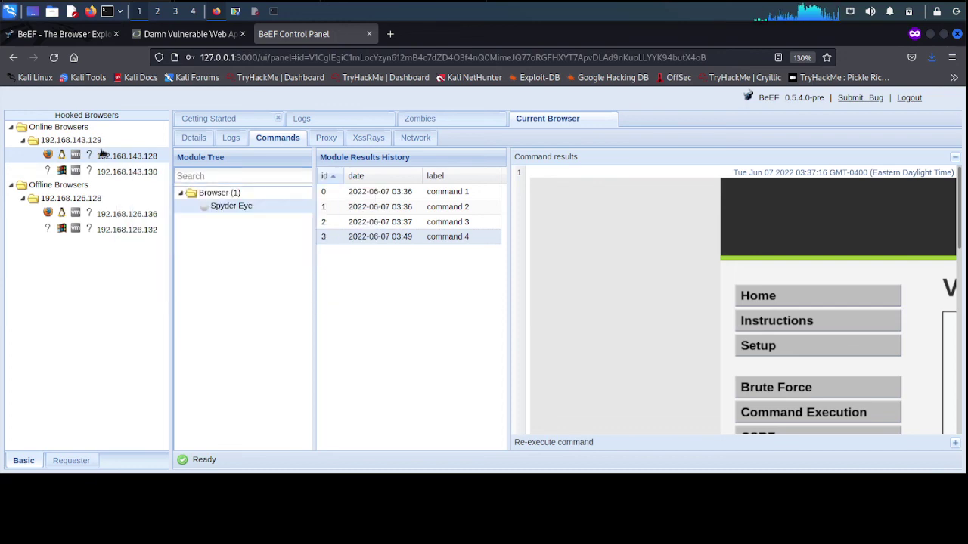
Compare Details of hooked browsers 192.168.143.130 and 192.168.143.128, then go to the DVWA page
left_click(113, 172)
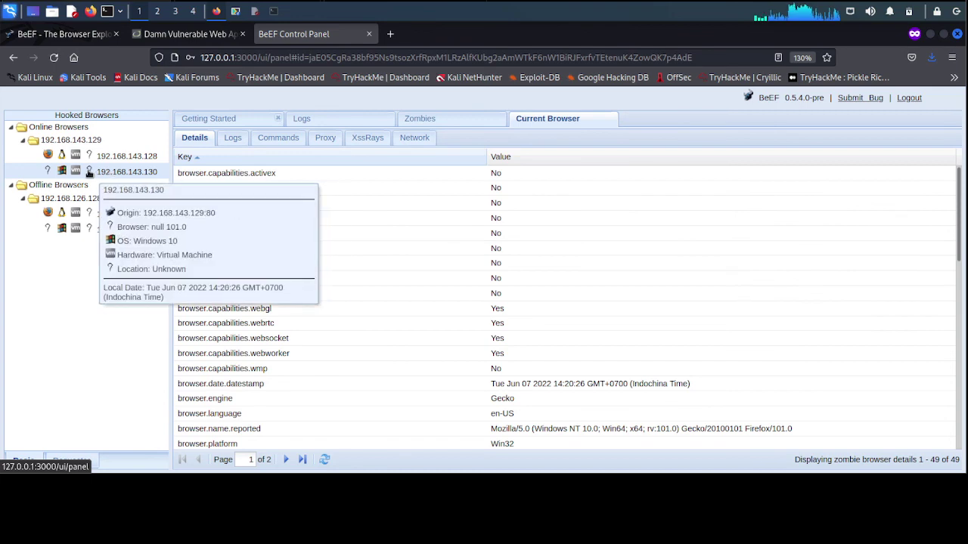
left_click(103, 157)
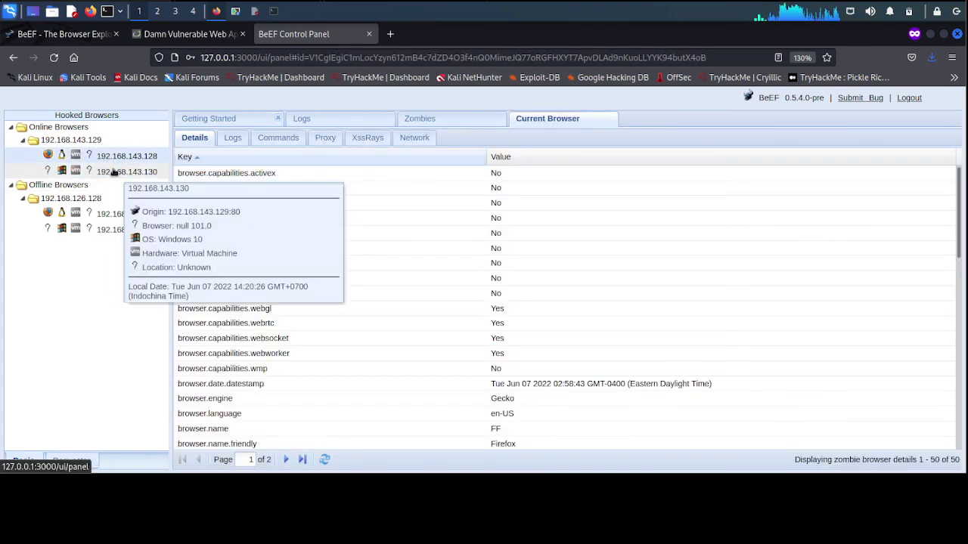
left_click(114, 172)
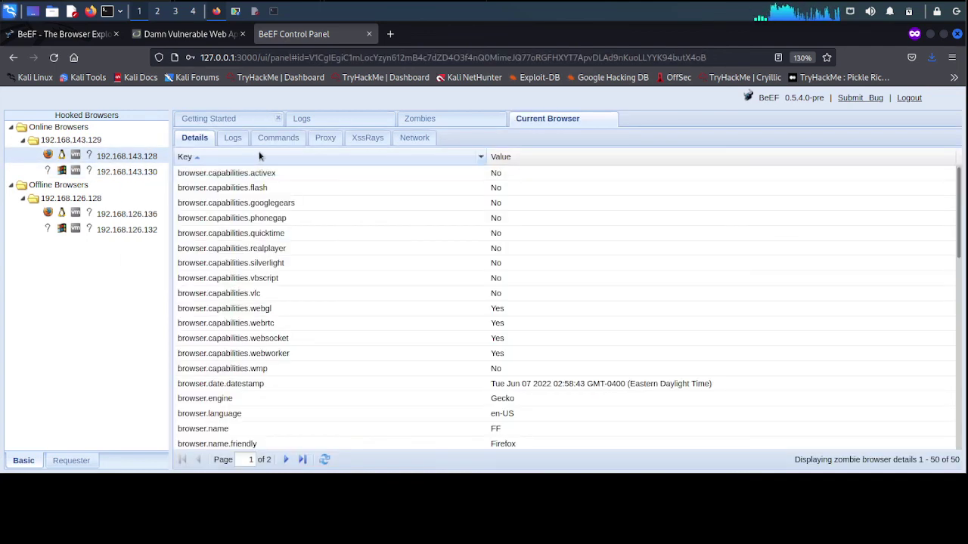
left_click(211, 33)
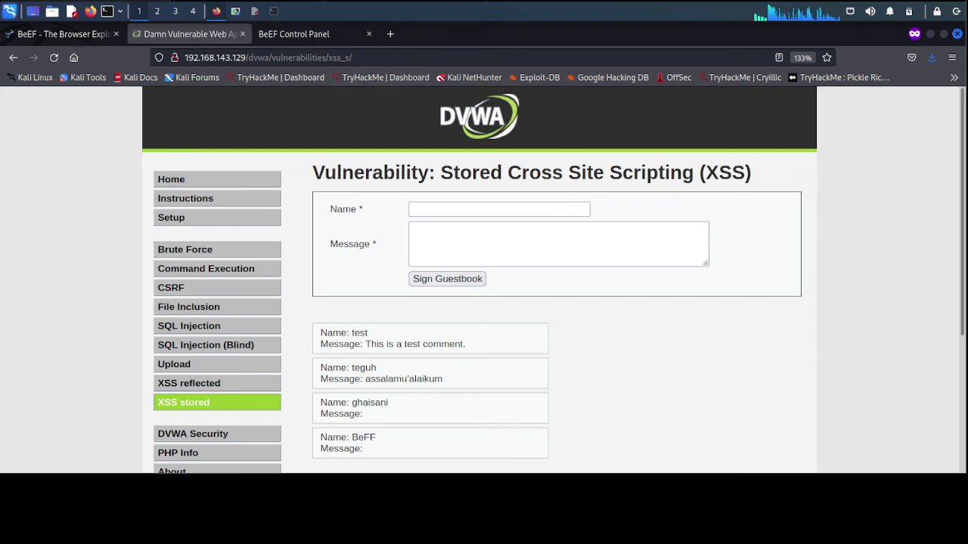
left_click(929, 35)
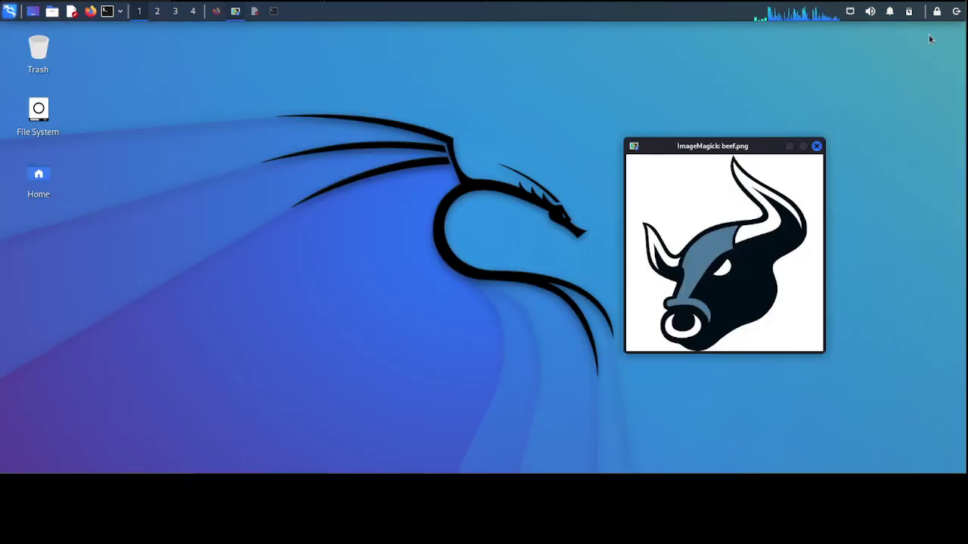